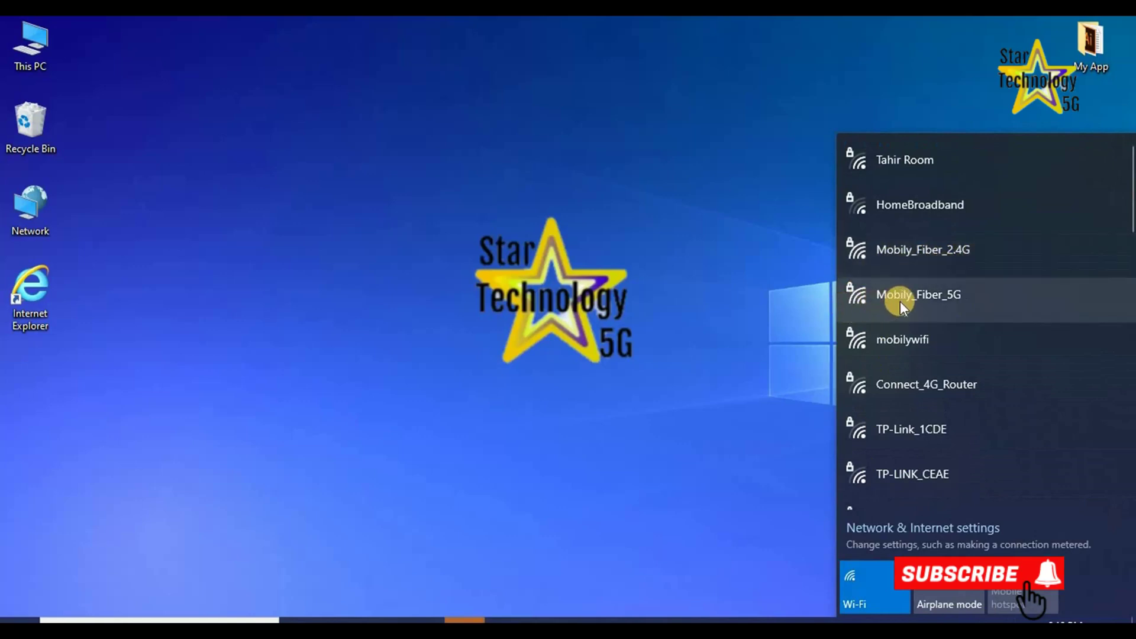
Join Mobily_Fiber_2.4G using its network security key, checked before submitting, and make the PC discoverable.
click(931, 258)
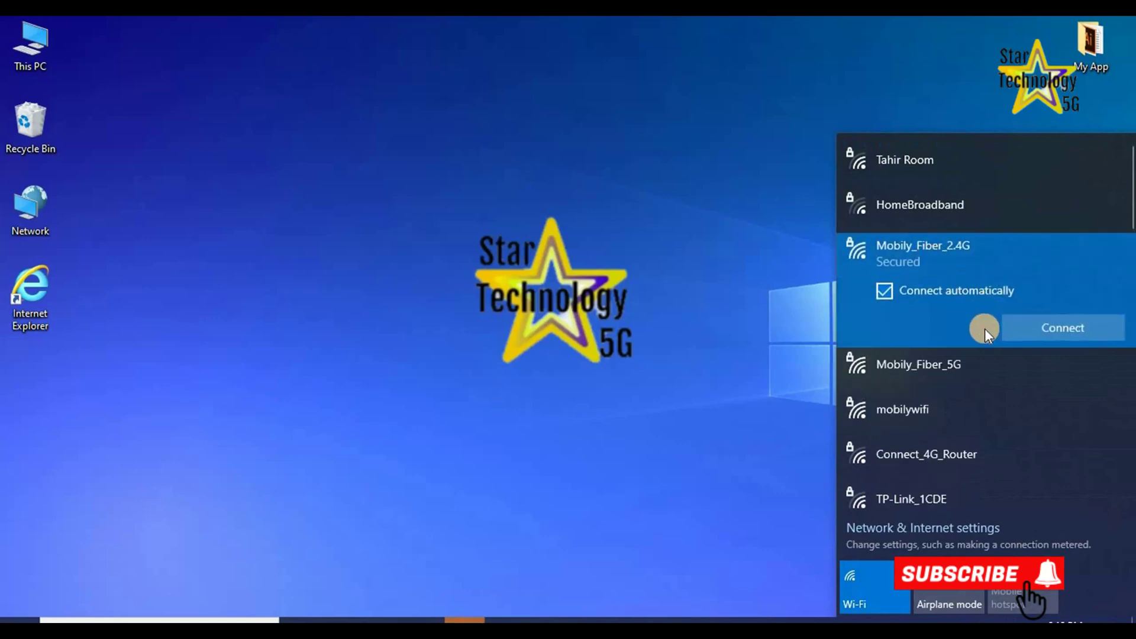
click(1050, 329)
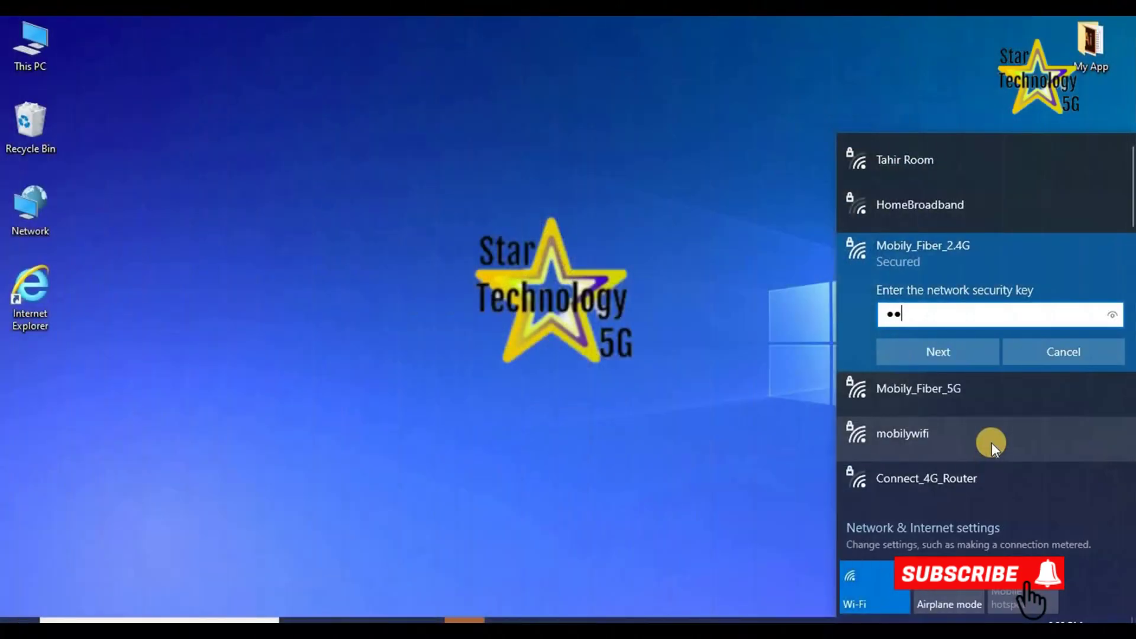
text(******)
click(1112, 314)
click(949, 351)
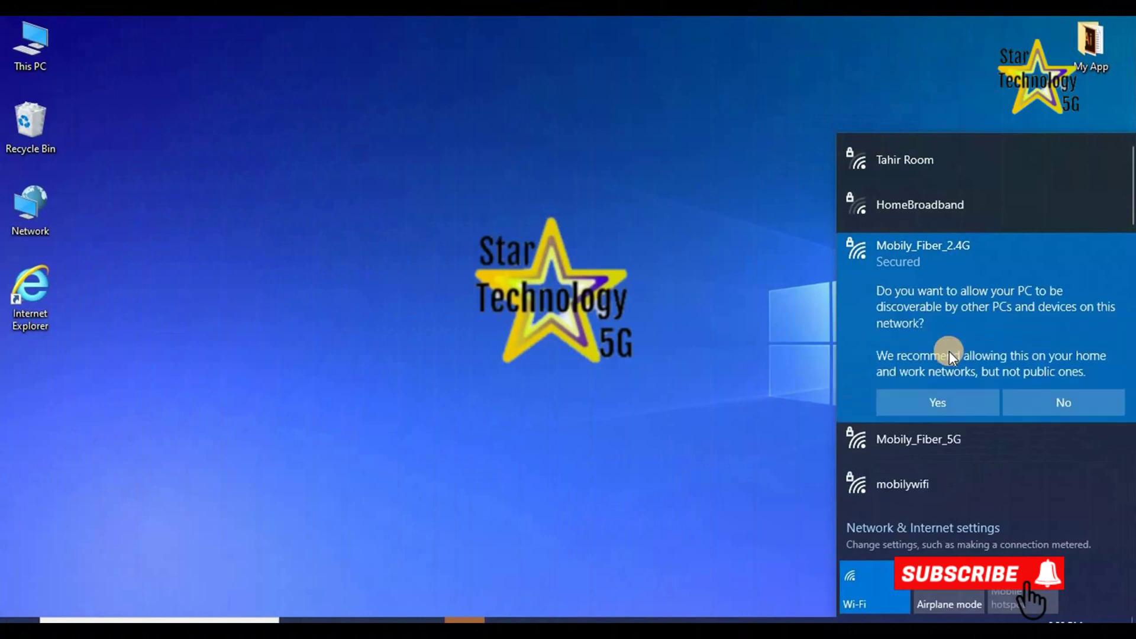
click(943, 406)
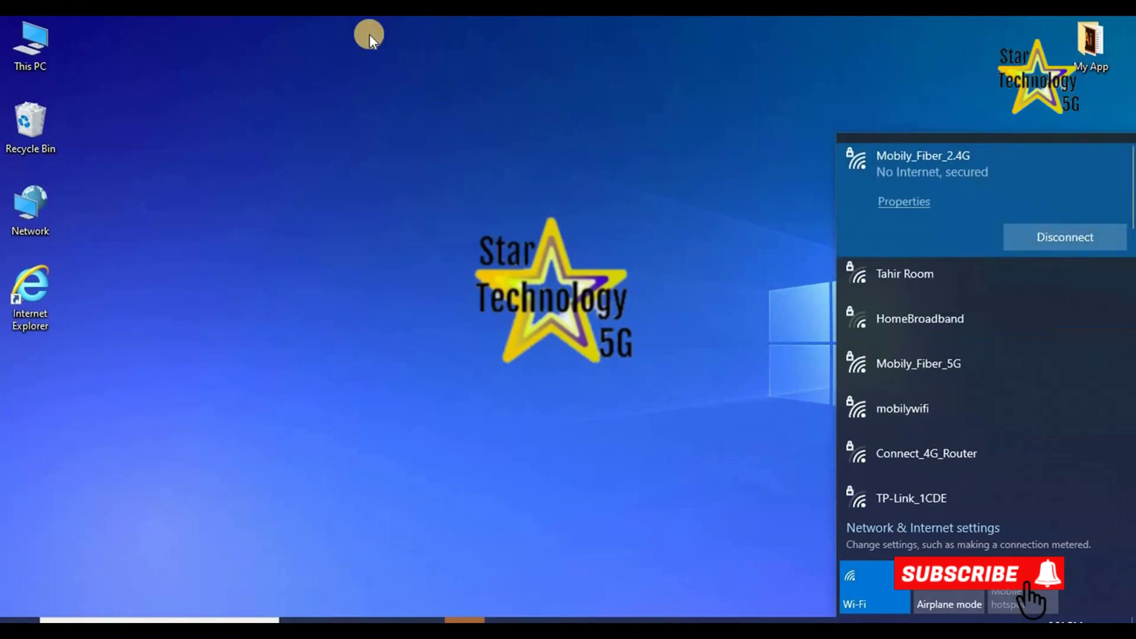
Launch Internet Explorer maximized and load the router page at 192.168.100.1.
click(570, 487)
double_click(43, 290)
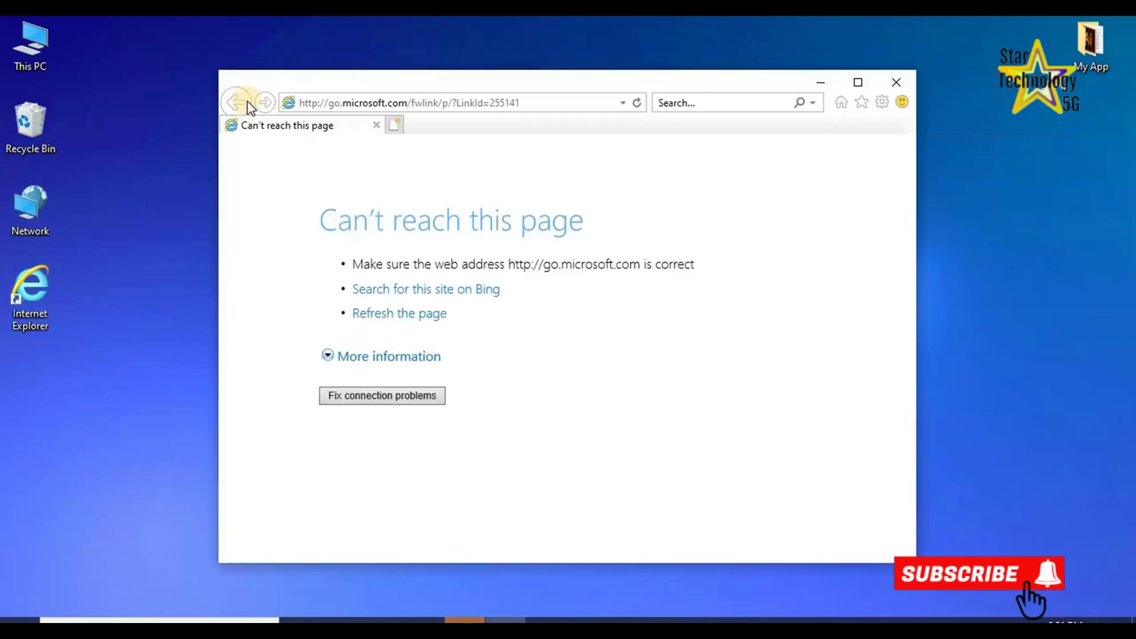
click(859, 82)
click(262, 45)
text(192)
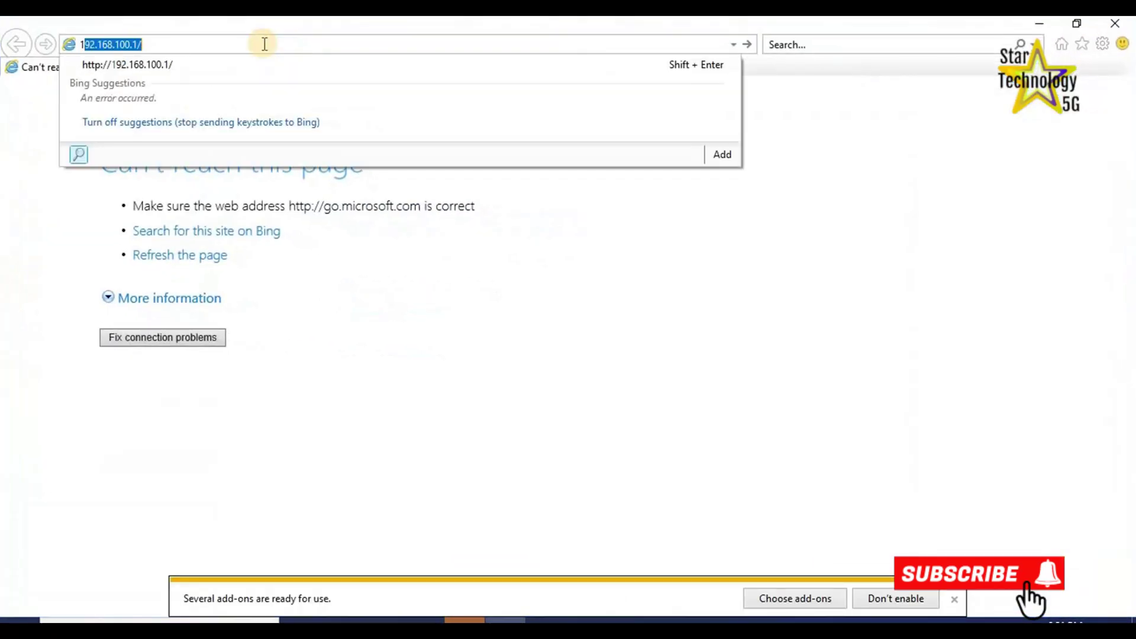
text(.18)
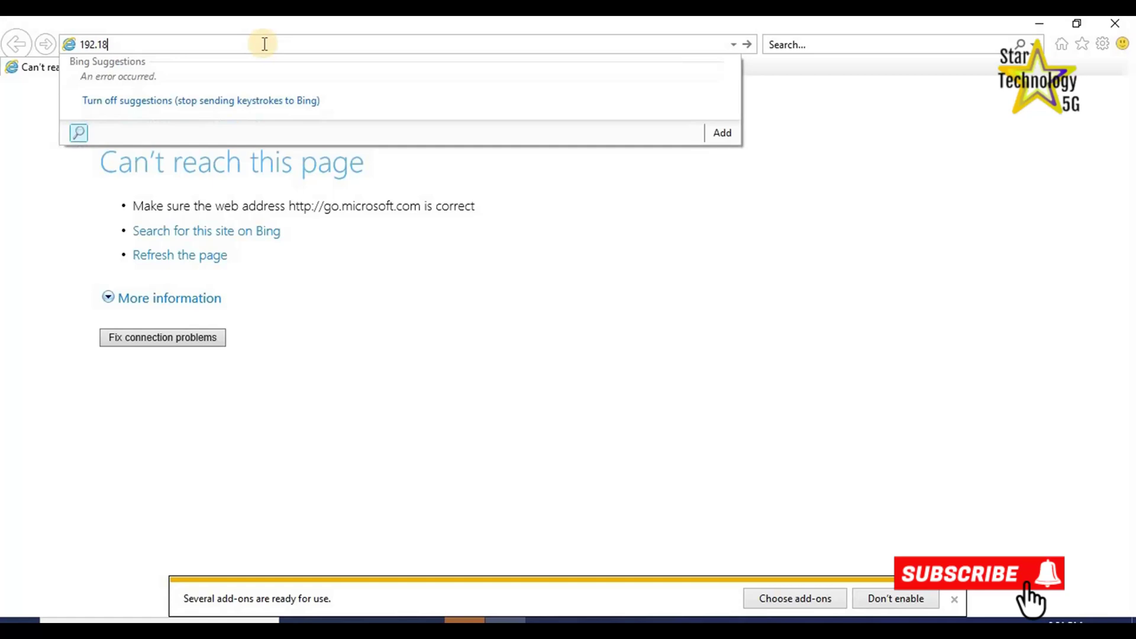
key(BackSpace)
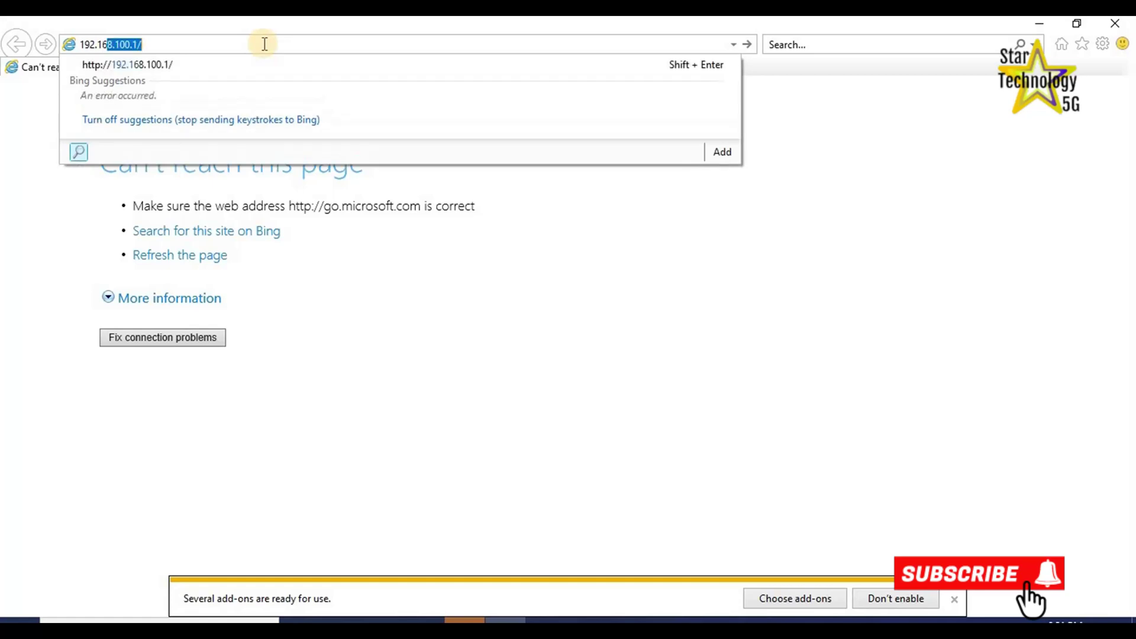
text(68.100.1)
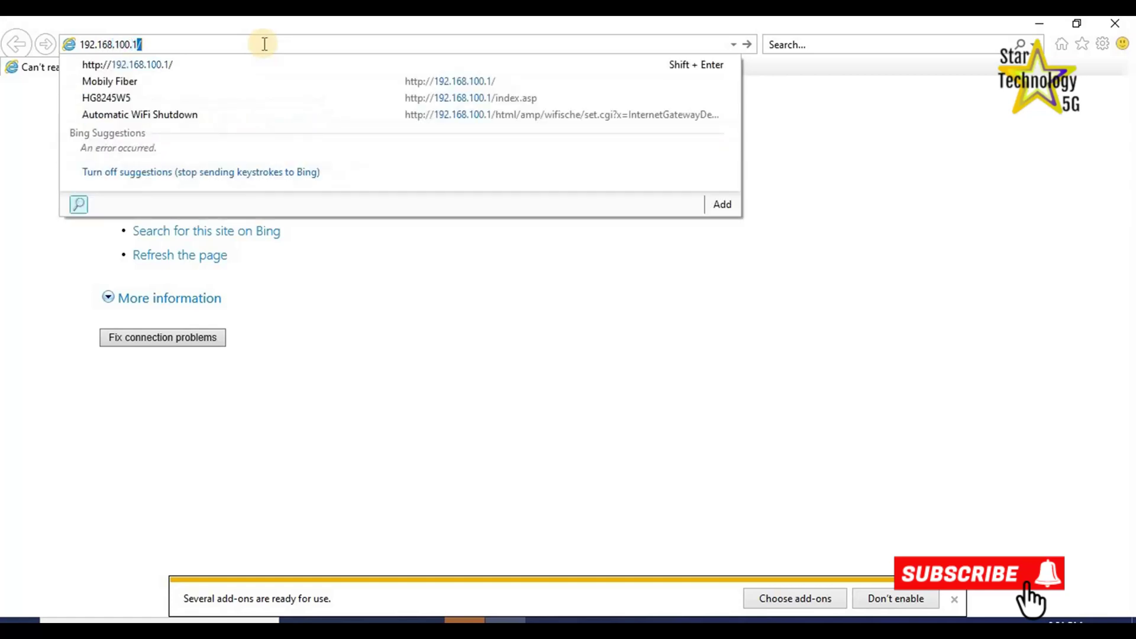
key(Return)
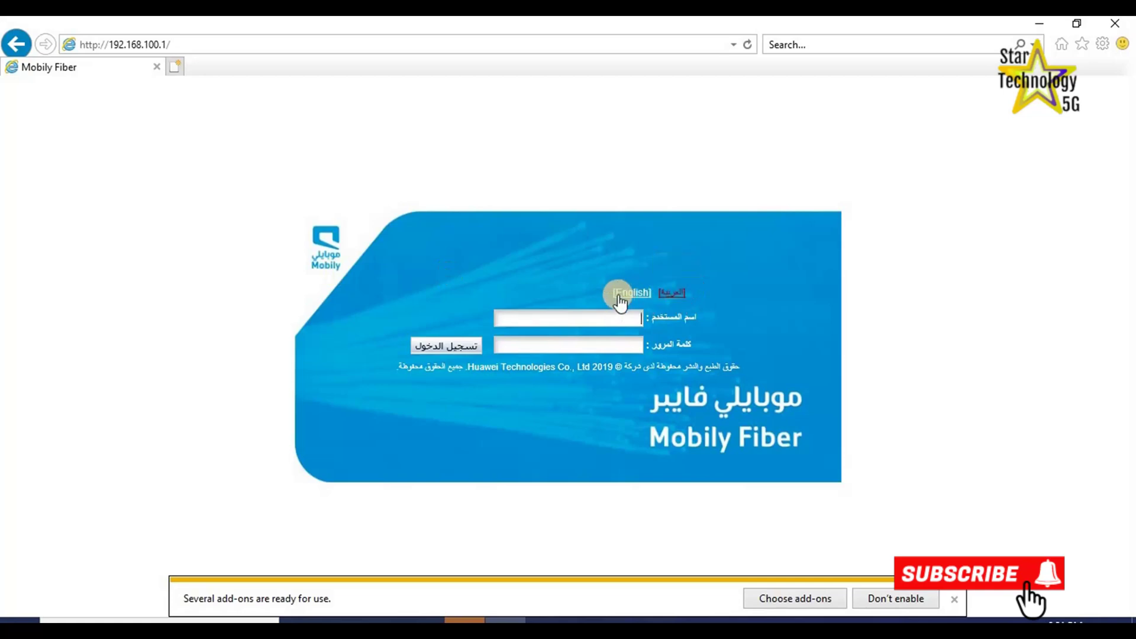
Switch the router login page to English and sign in with the account credentials.
click(618, 295)
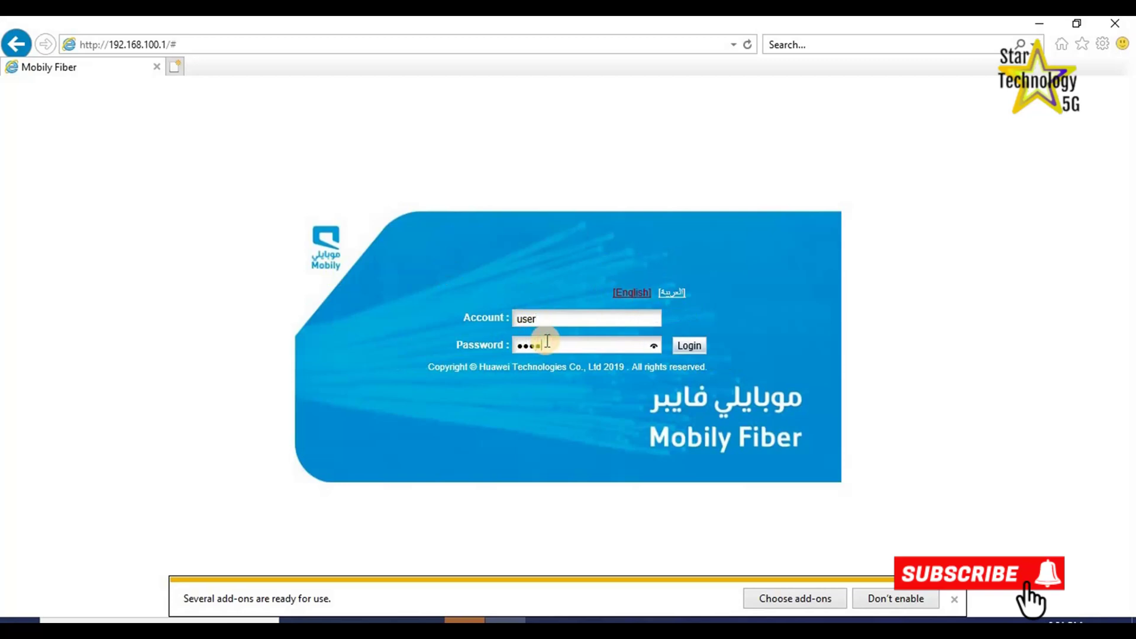
drag(652, 346, 652, 346)
click(691, 346)
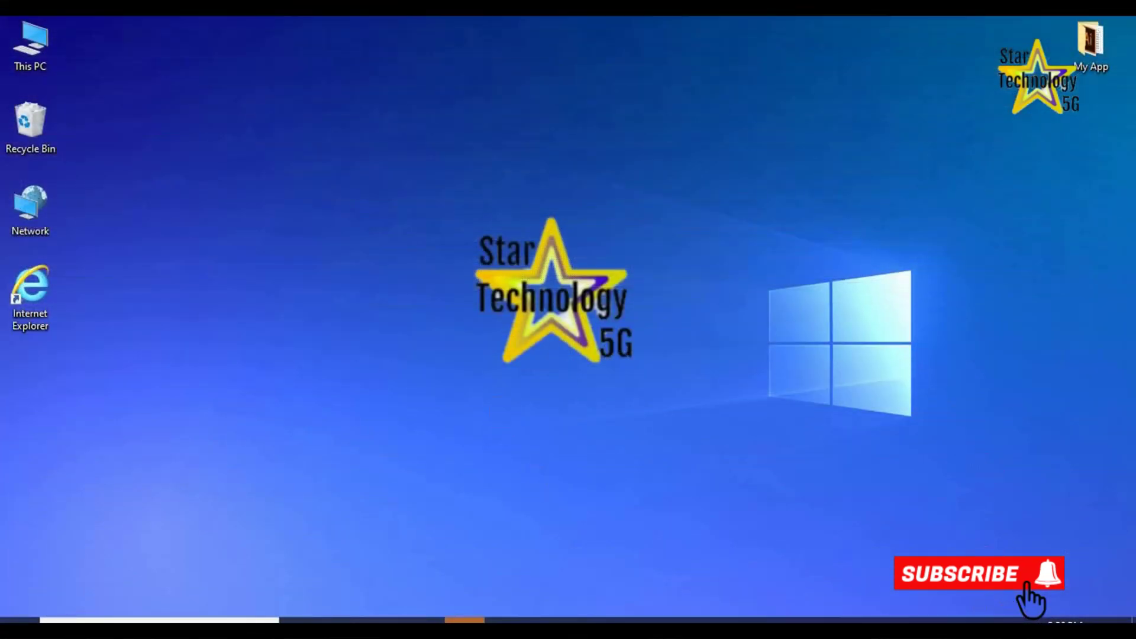
Reach Network Connections through Network & Internet settings and bring up the Ethernet adapter's context menu.
click(1008, 621)
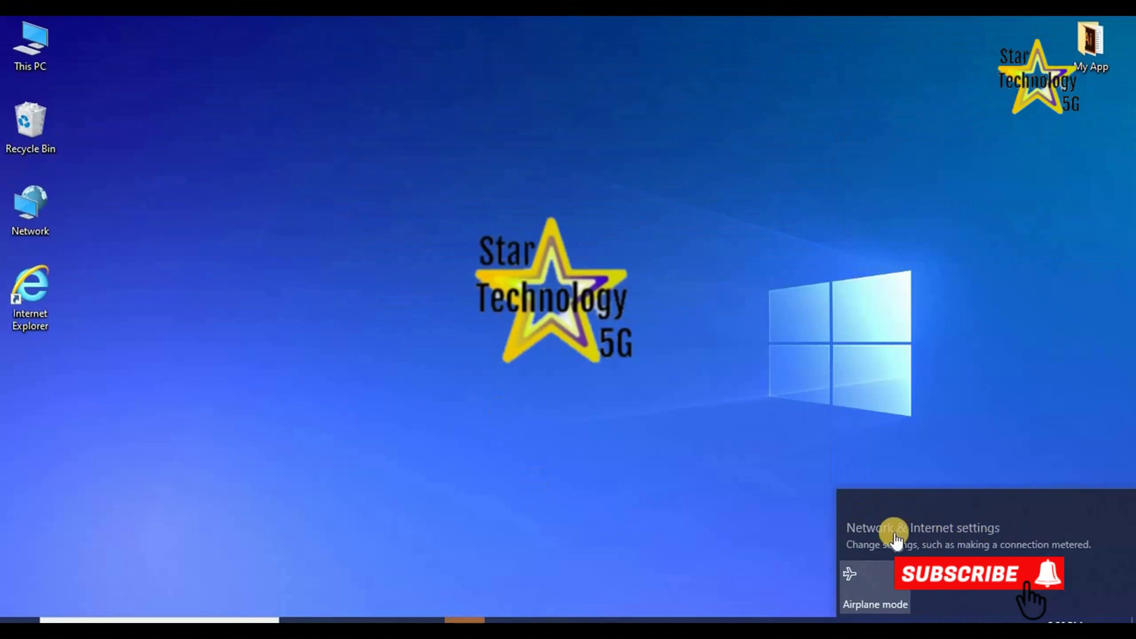
click(878, 527)
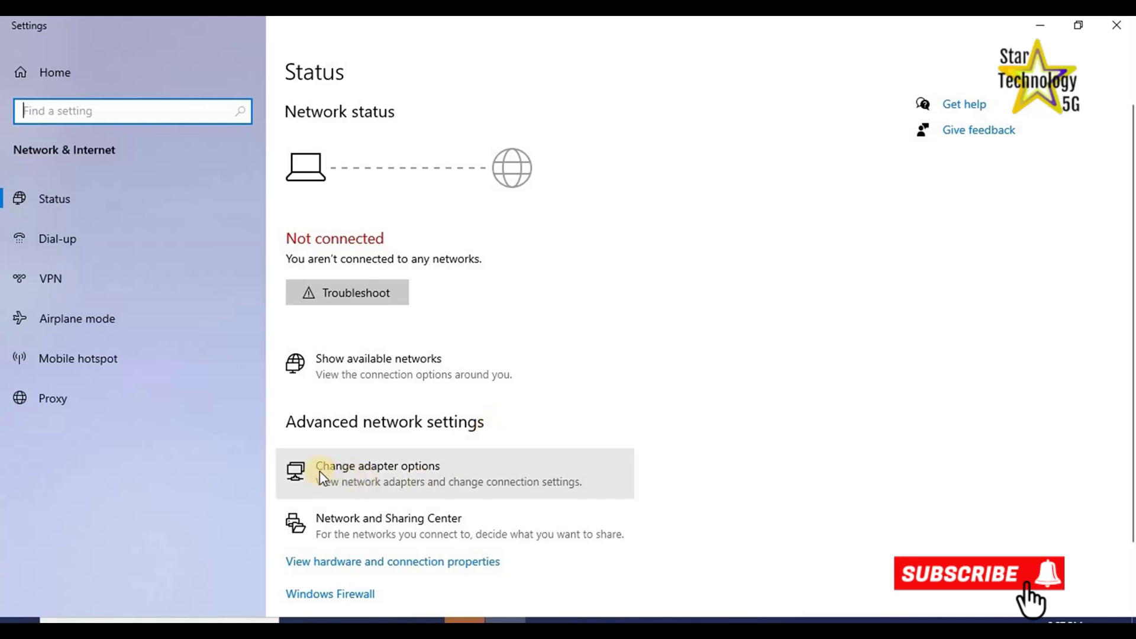
click(356, 470)
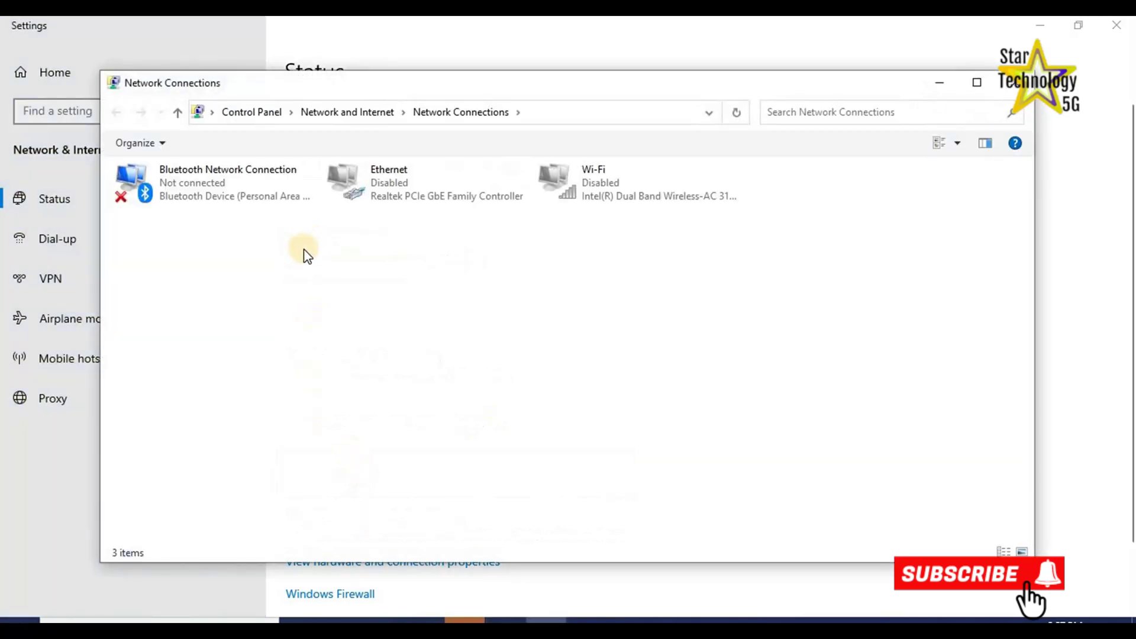
right_click(342, 173)
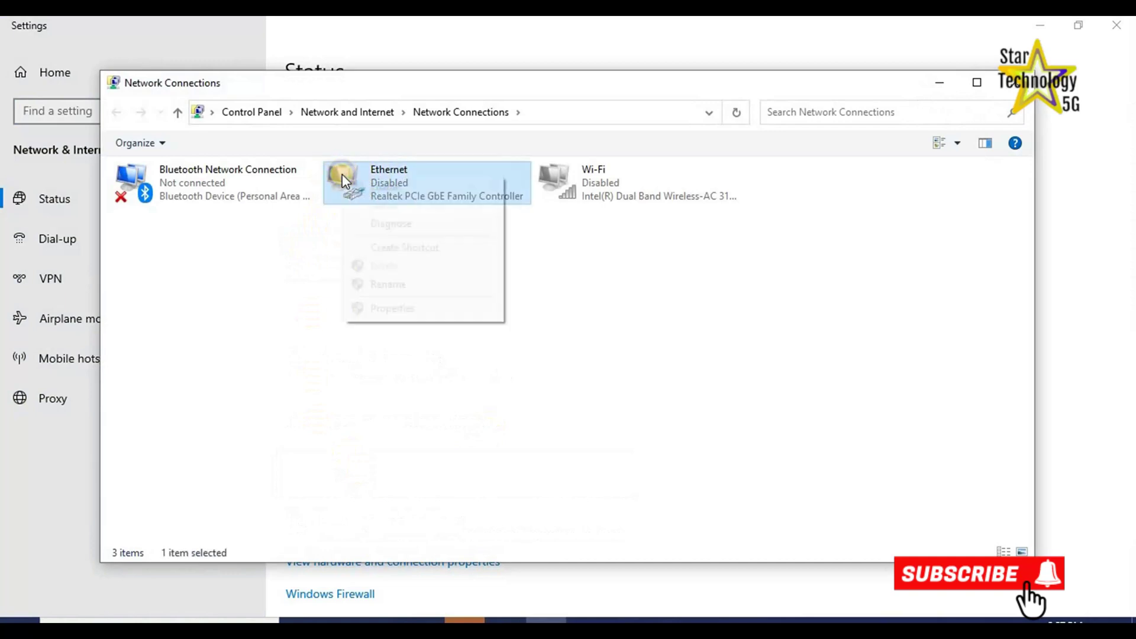
Set Ethernet's IPv4 to static address 192.168.100.2 with subnet mask 255.255.255.0.
click(393, 310)
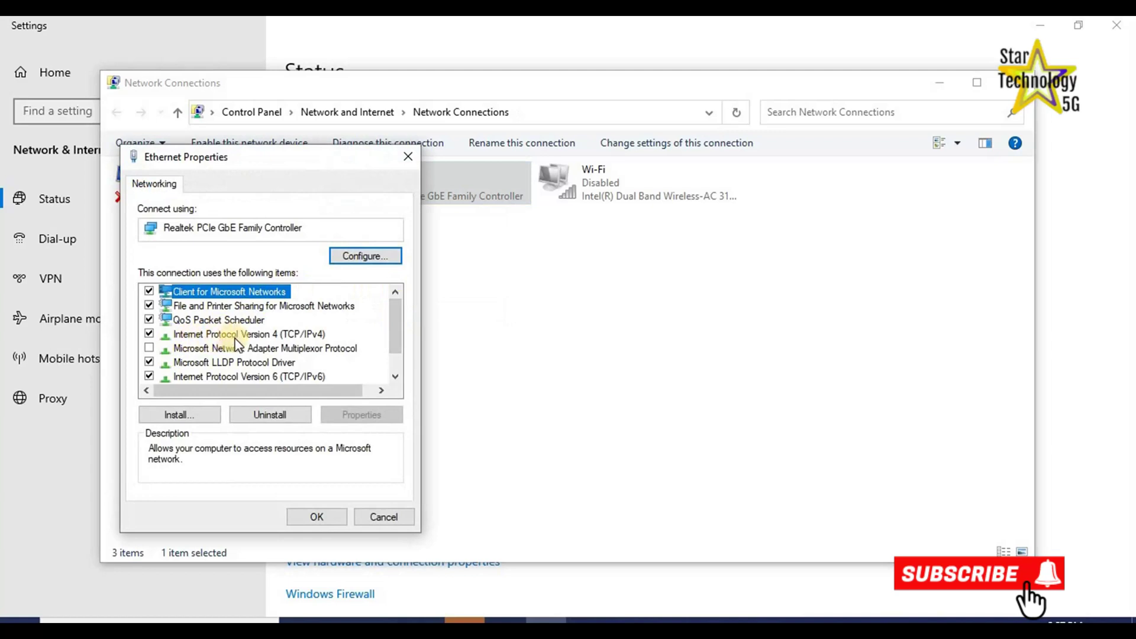
click(207, 333)
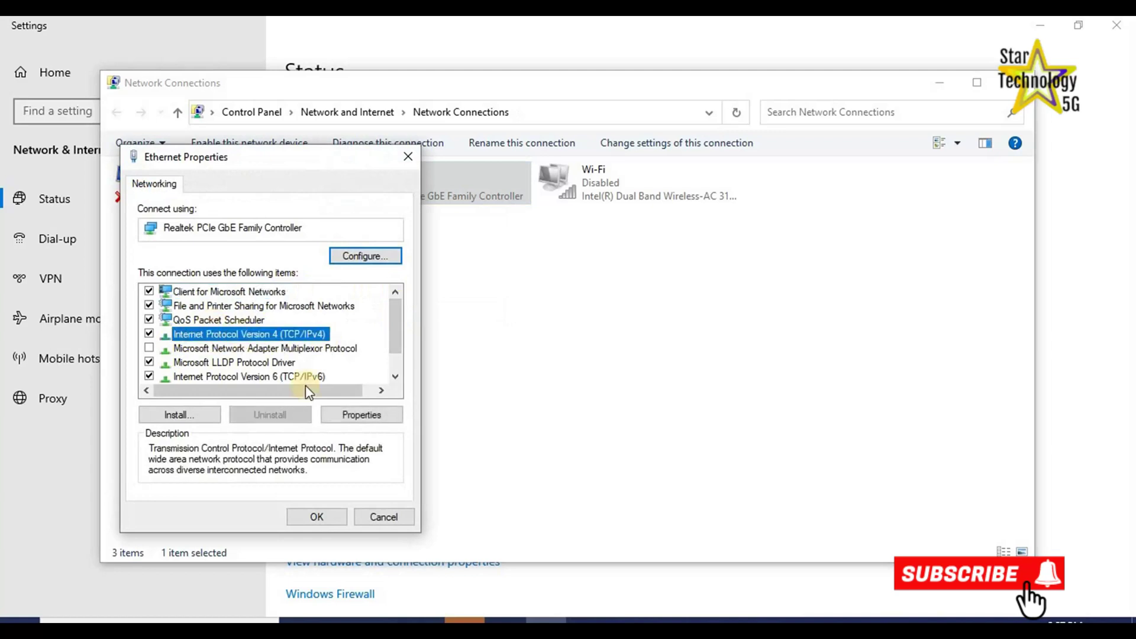
click(362, 417)
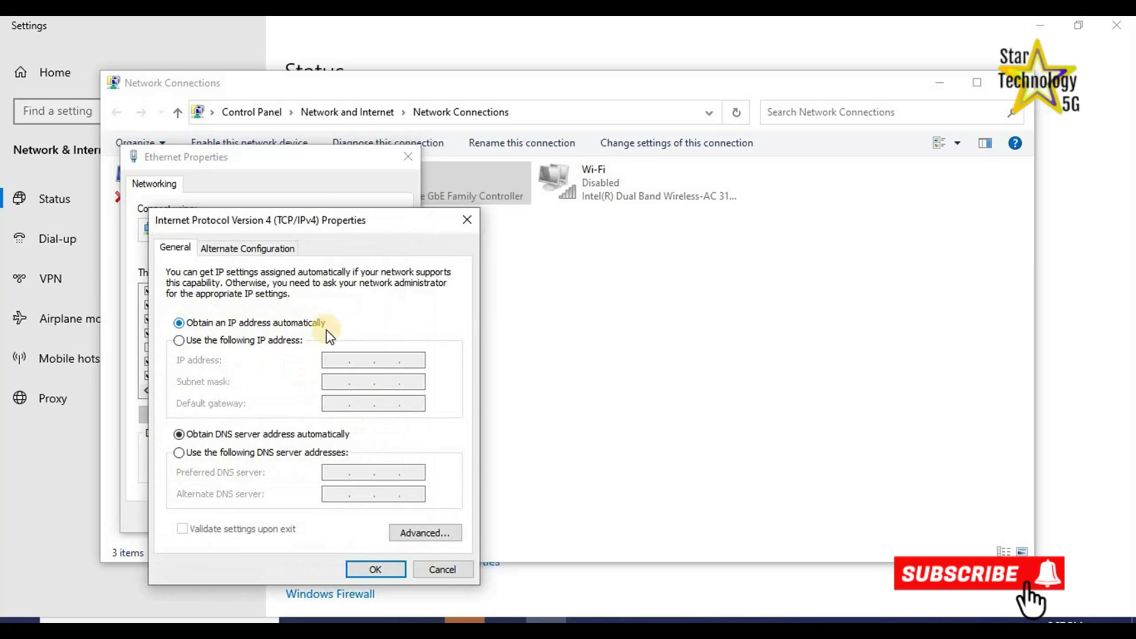
click(179, 341)
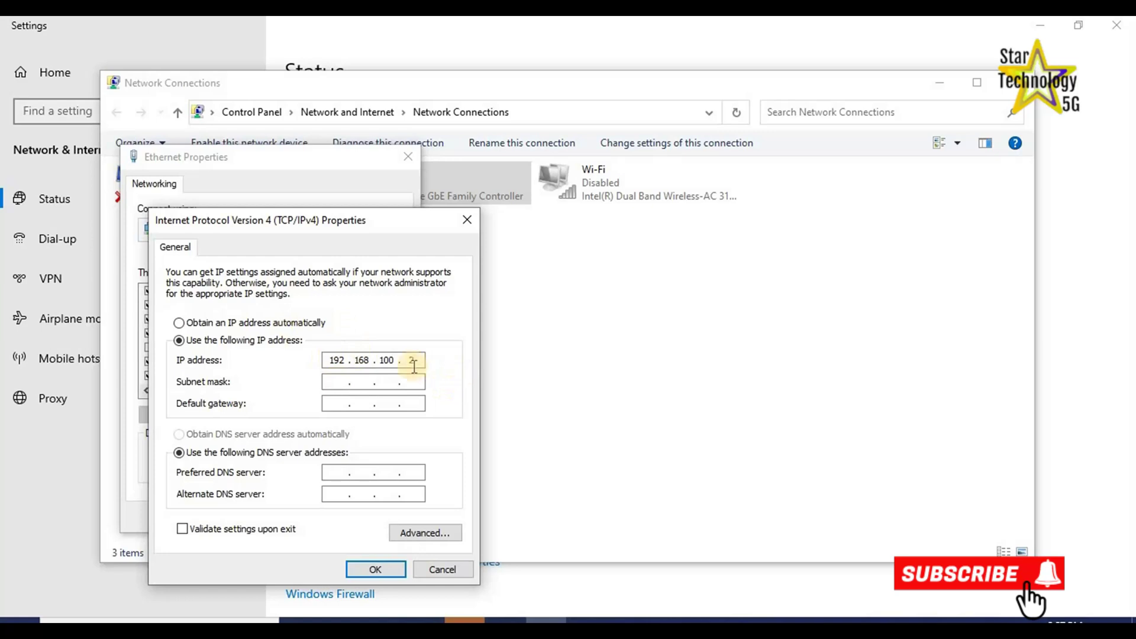
click(333, 381)
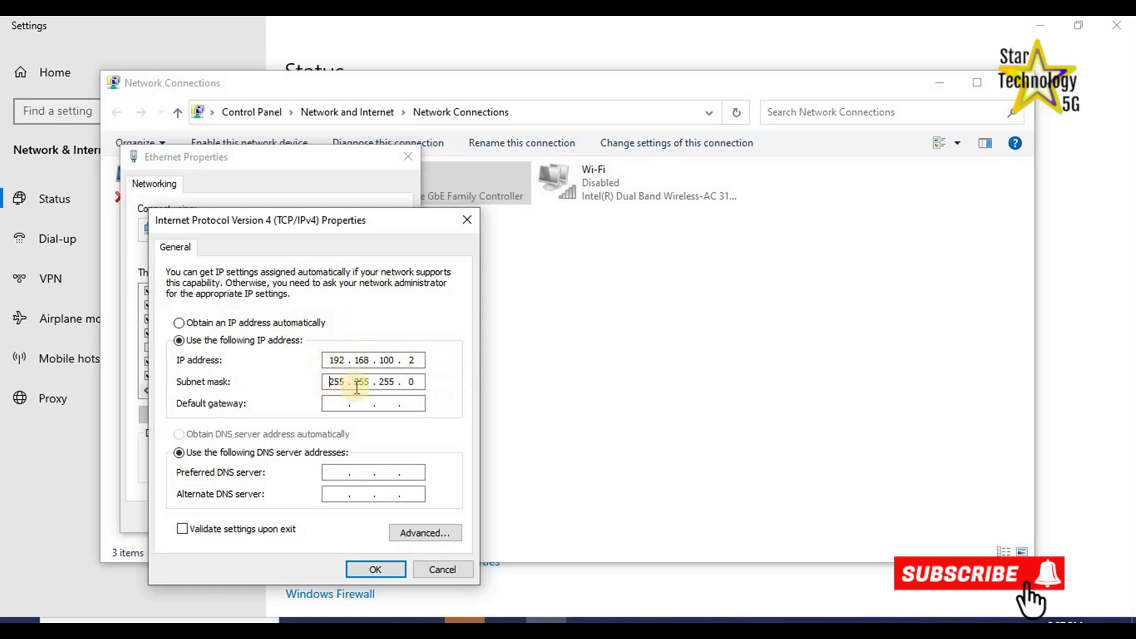
click(377, 570)
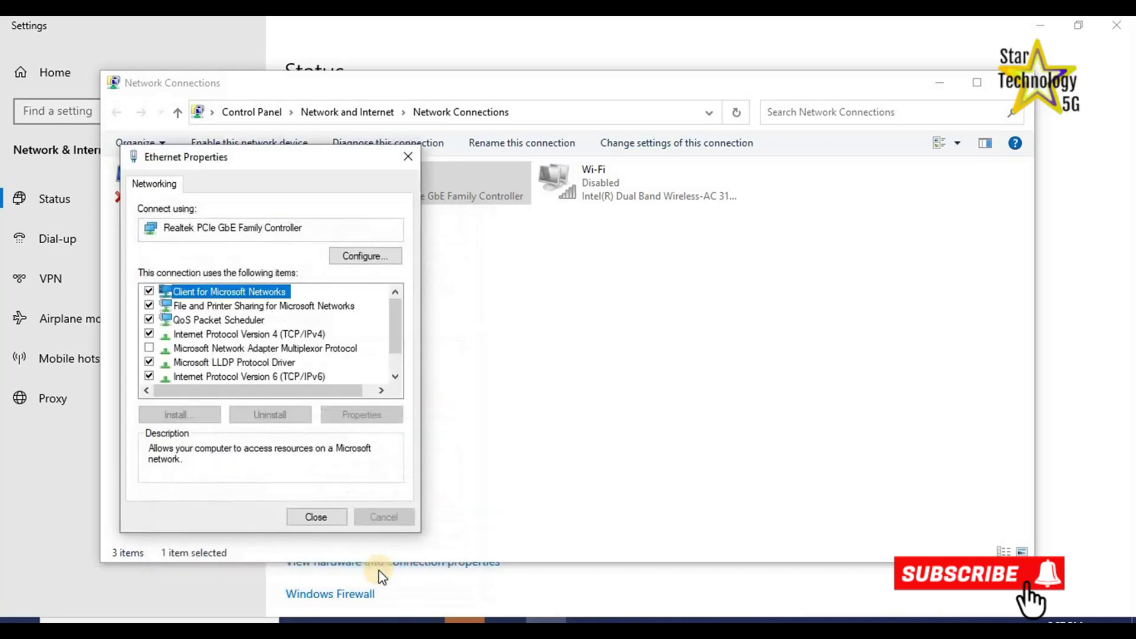
click(311, 518)
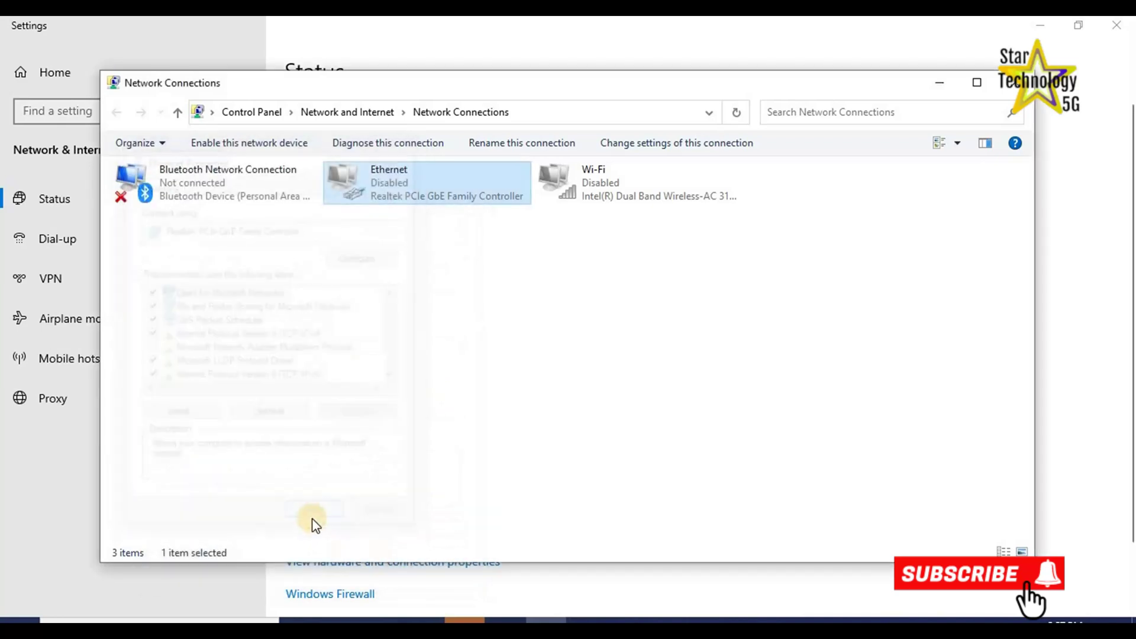
Enable the Ethernet adapter and close Network Connections and Settings.
right_click(353, 184)
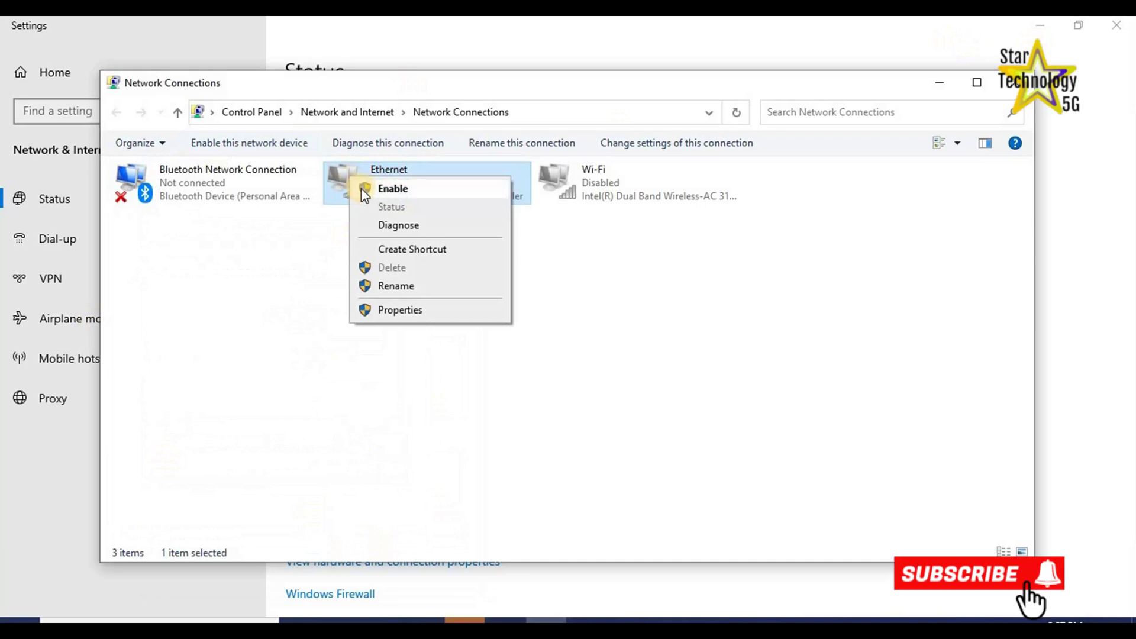
click(365, 188)
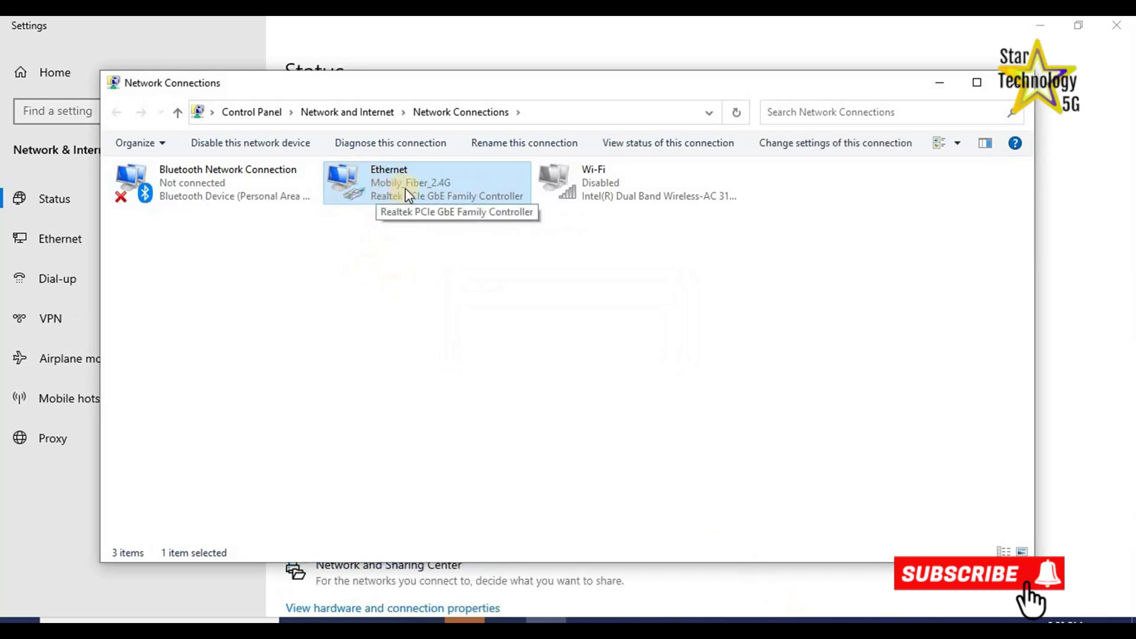
click(1015, 82)
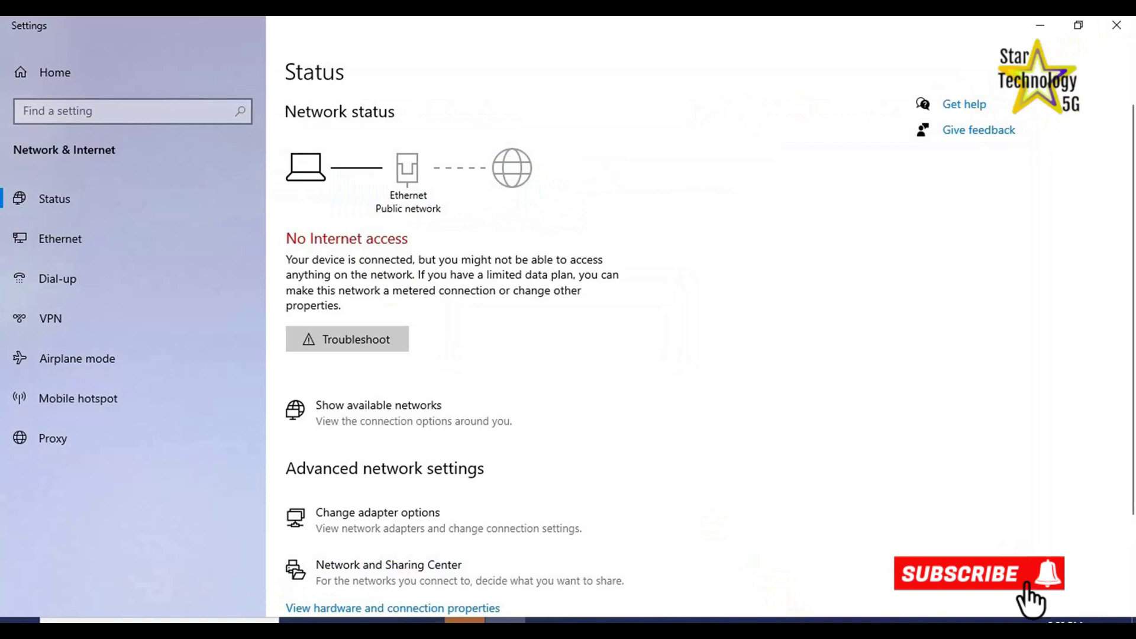
click(1116, 25)
Launch Internet Explorer and load the router login page at 192.168.100.1.
double_click(24, 293)
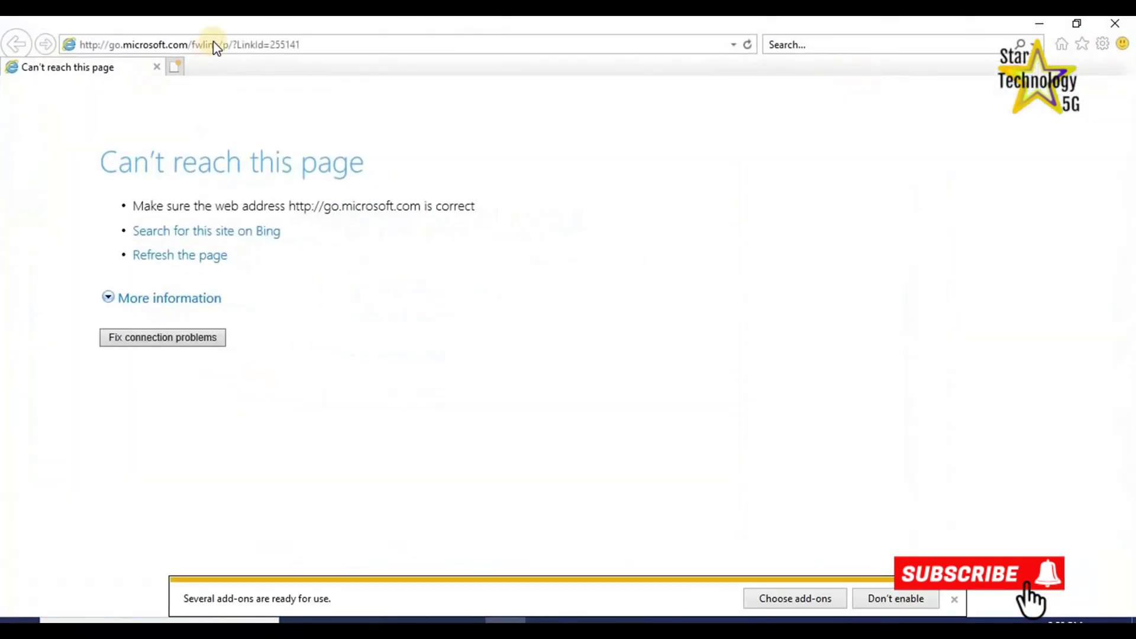
click(214, 42)
text(1)
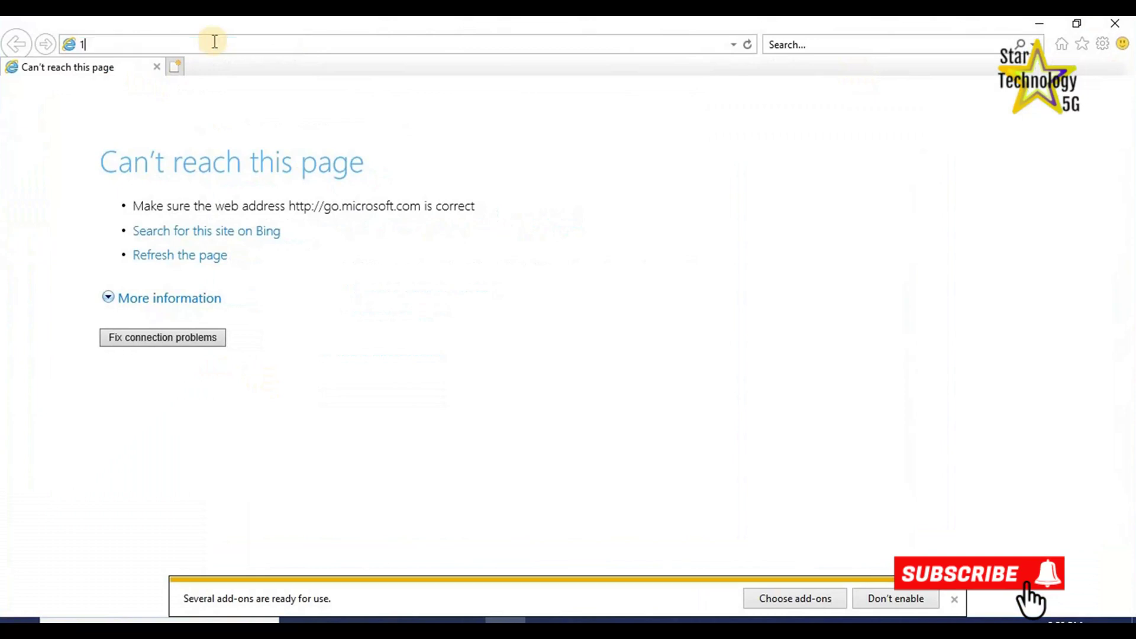
text(9)
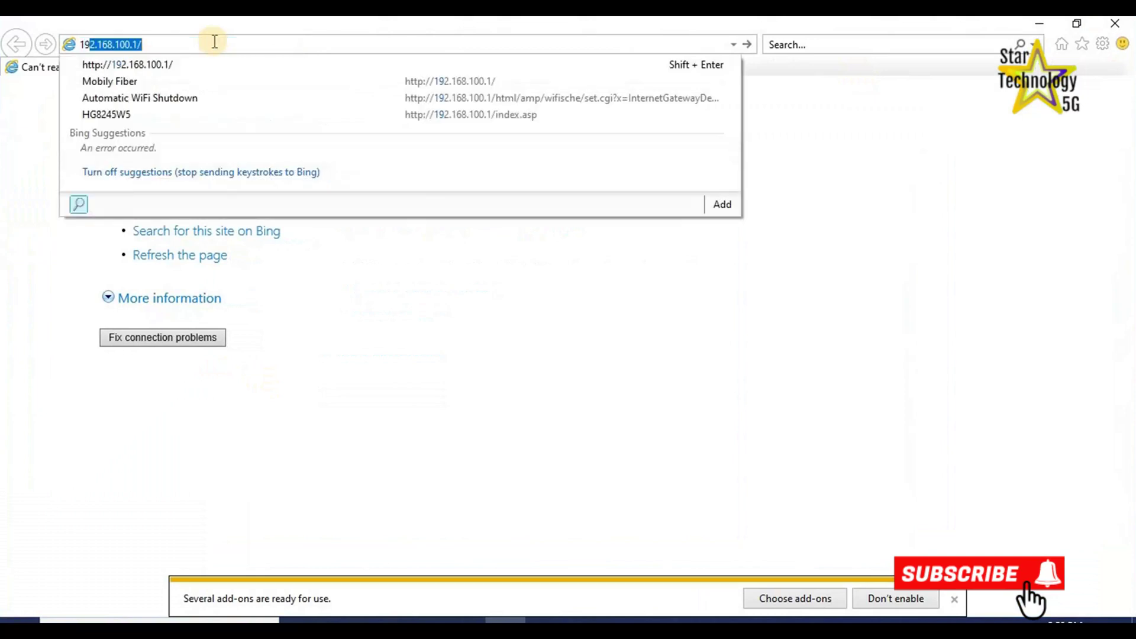
text(2.168.100.1)
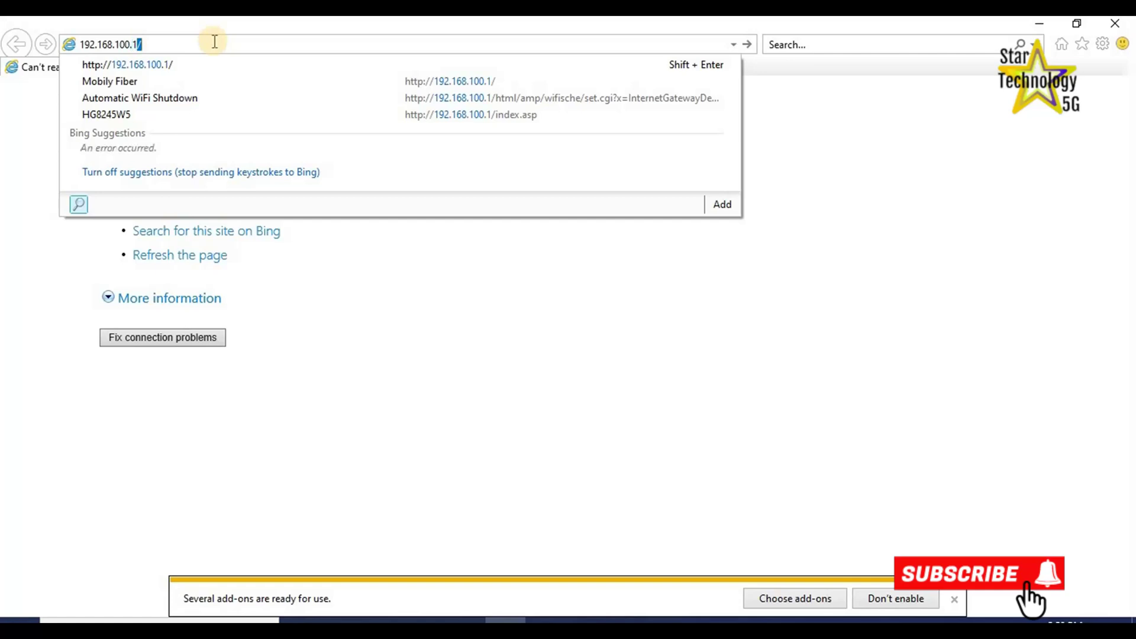
key(Return)
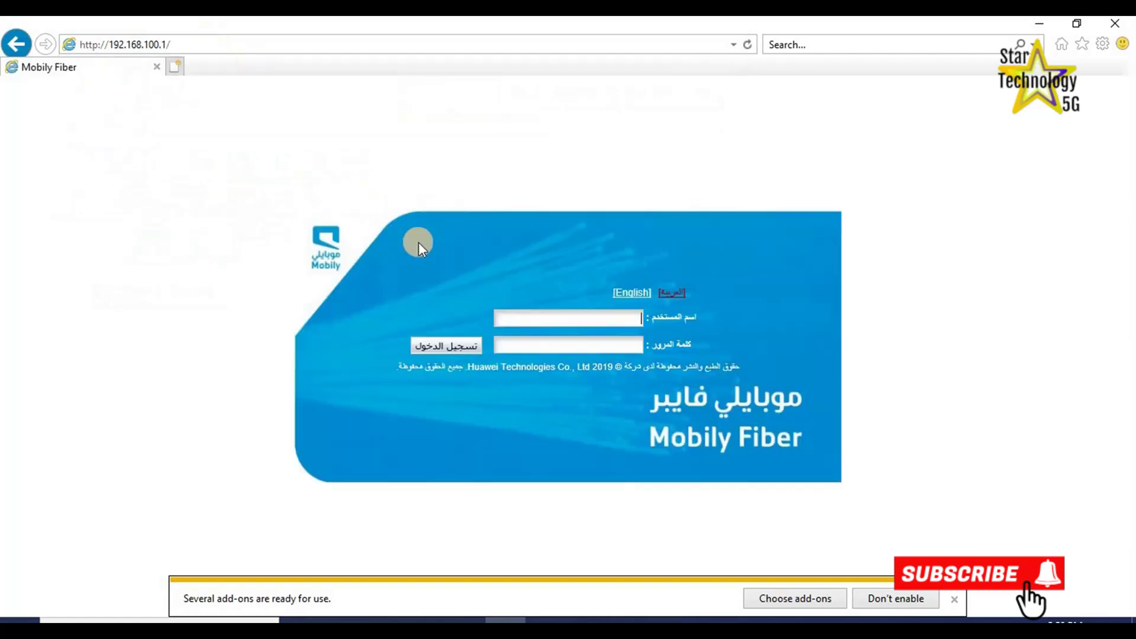
Switch the login form to English, enter the password and sign in.
click(628, 296)
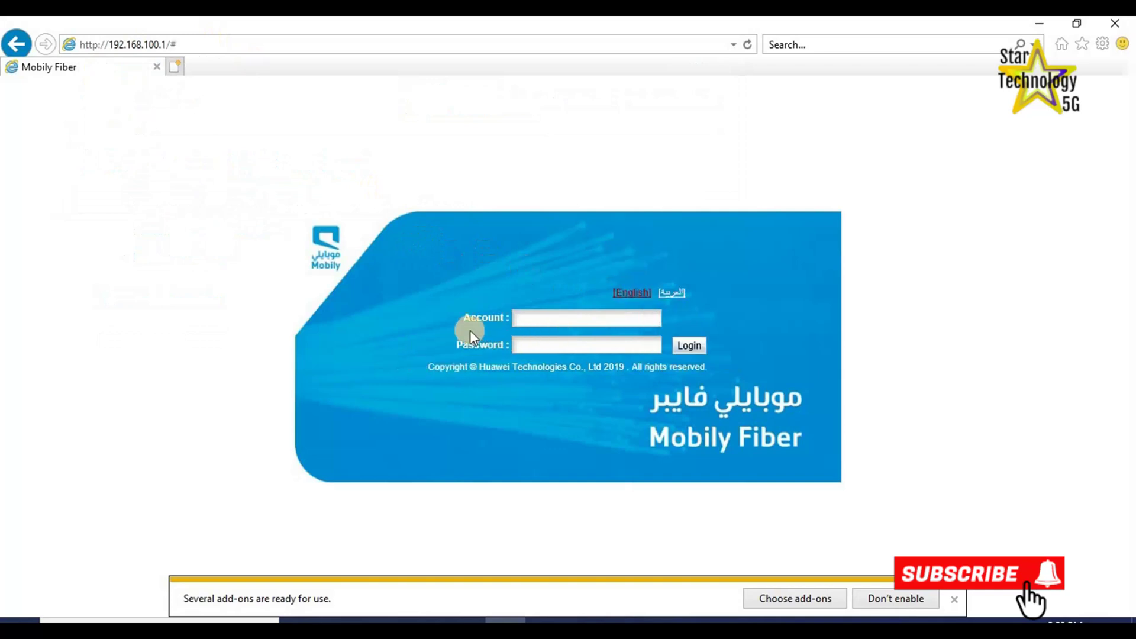
click(543, 345)
click(702, 349)
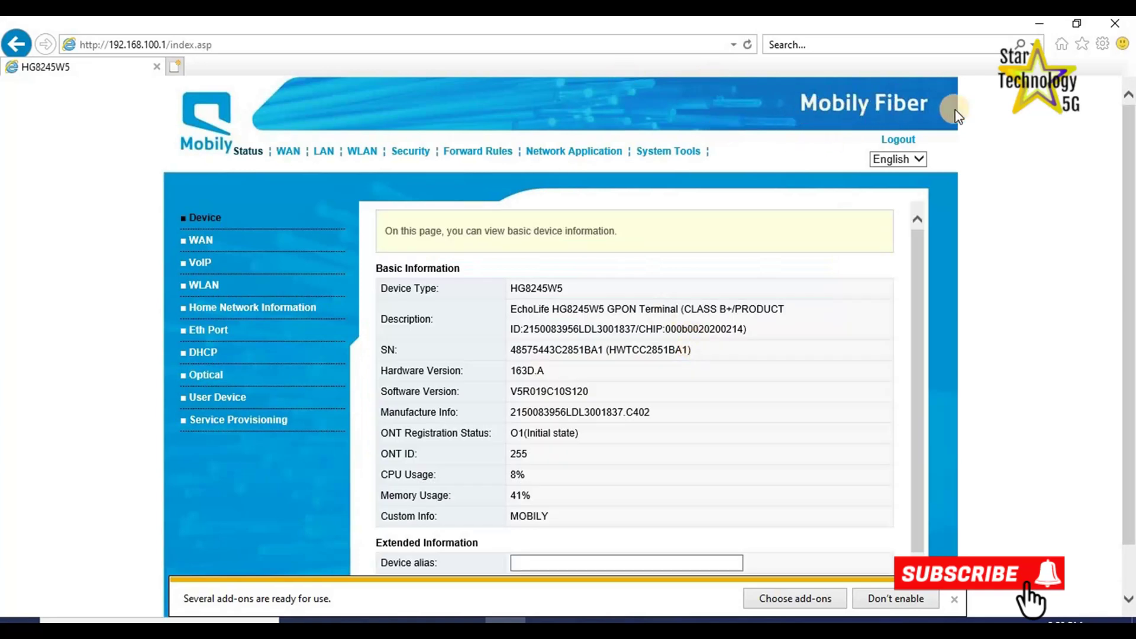
click(920, 161)
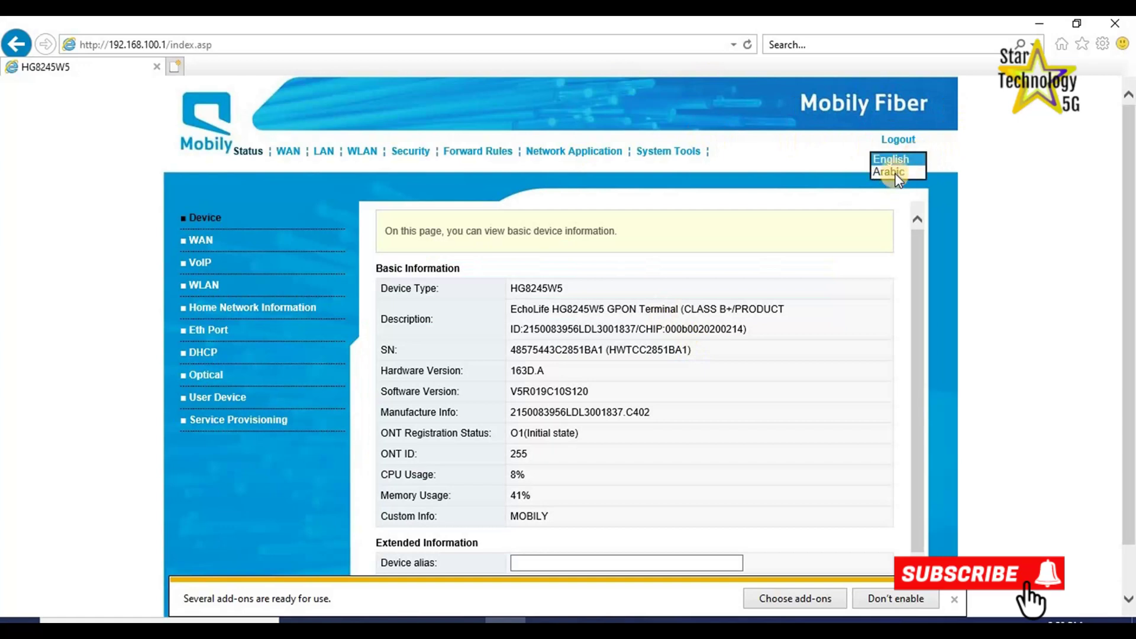
click(931, 176)
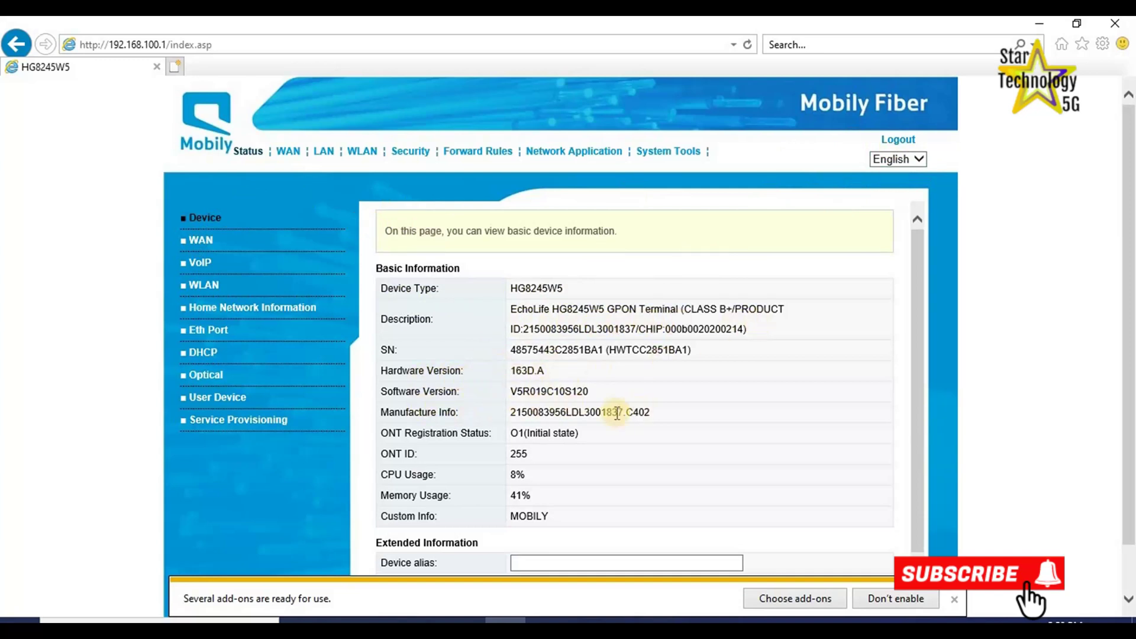
Browse System Tools' Configuration File and Restore Default Configuration pages.
click(659, 155)
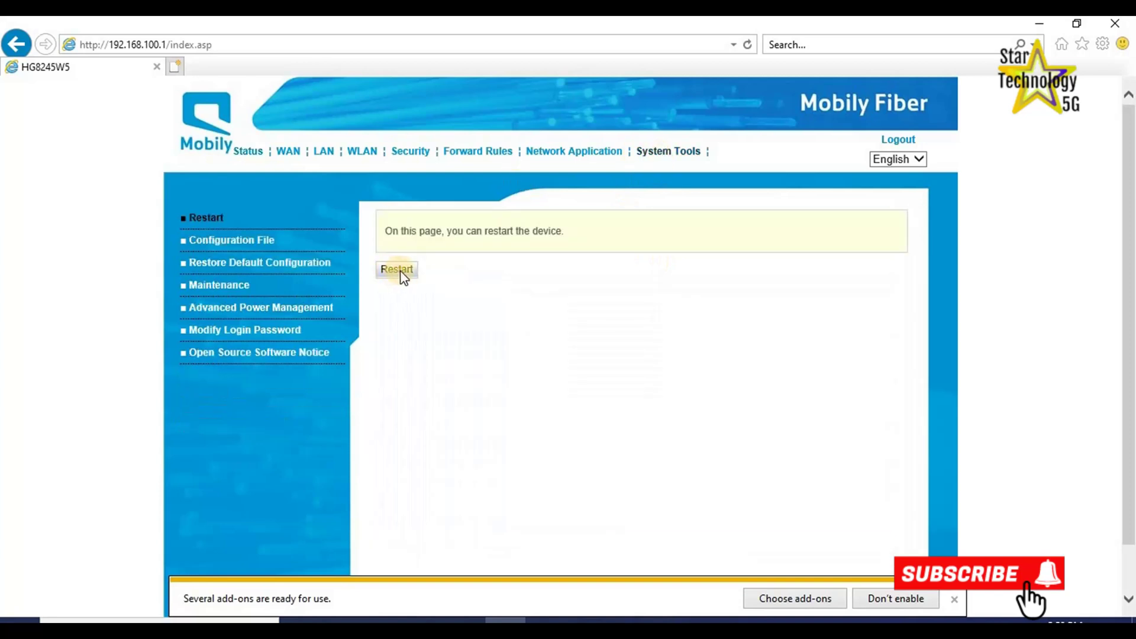
click(211, 242)
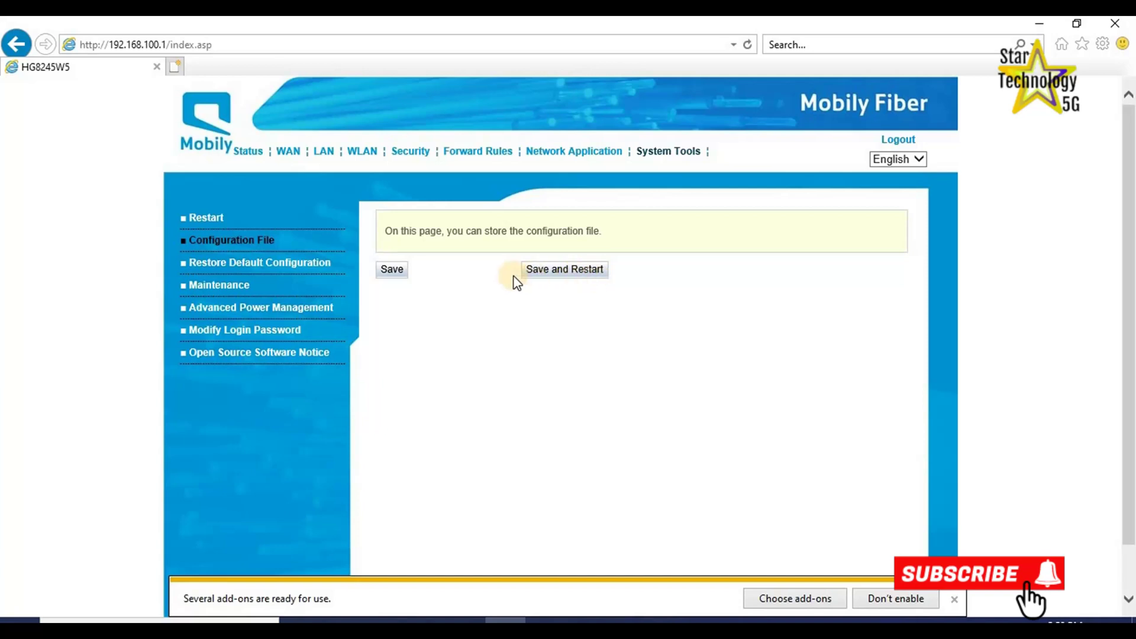
click(205, 270)
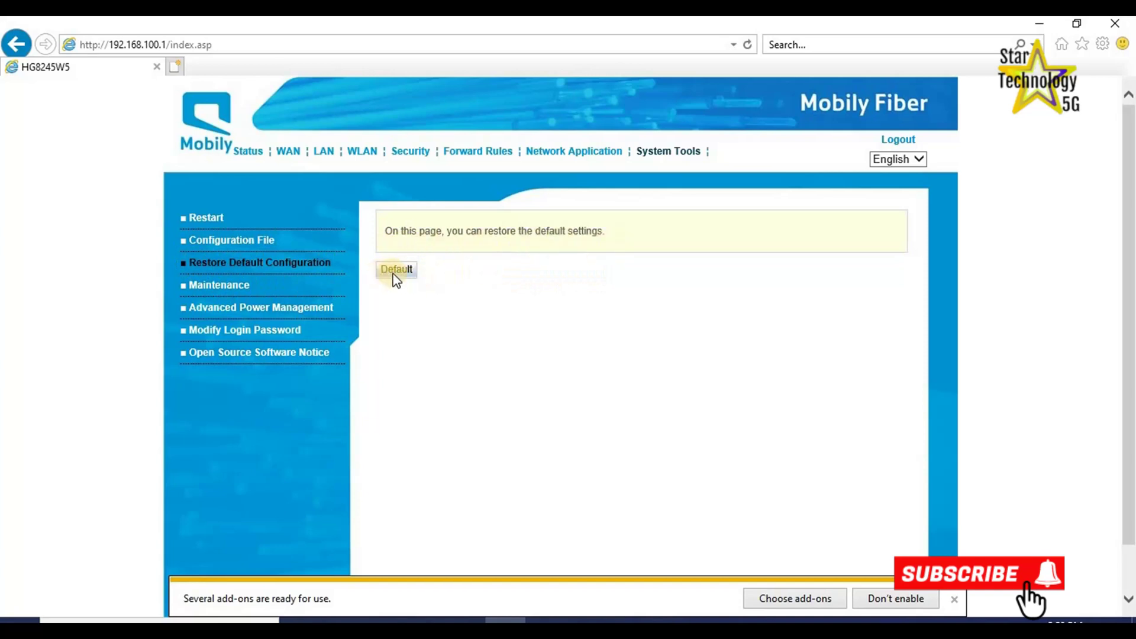
Open the Maintenance page and check the Ping Test WAN Name list without choosing one.
click(193, 288)
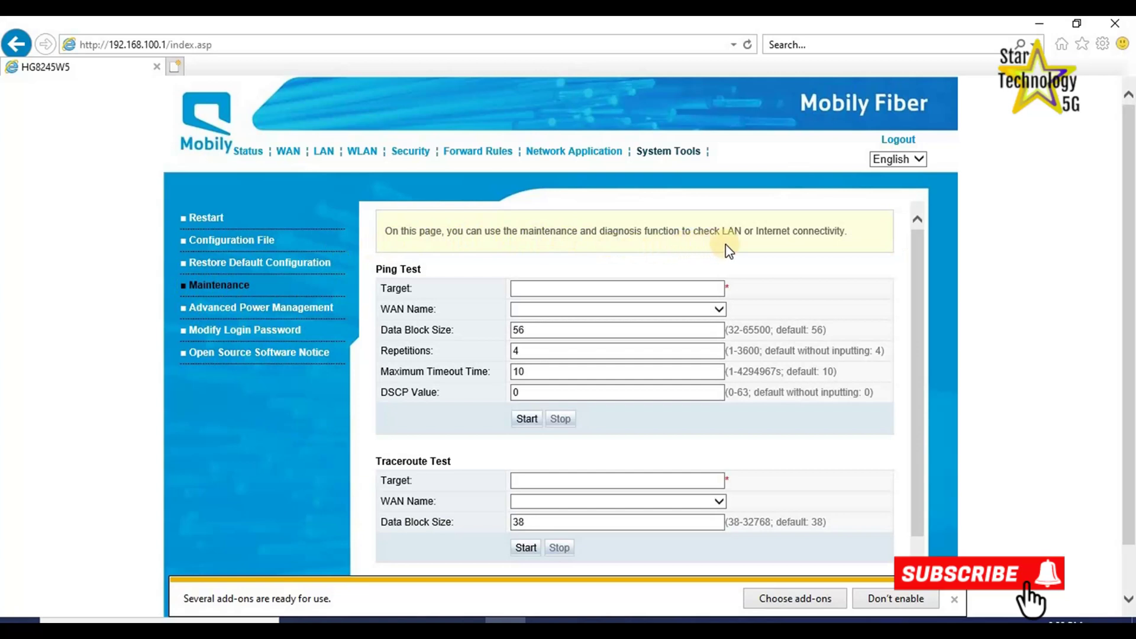
scroll(876, 323, down, 1)
click(719, 265)
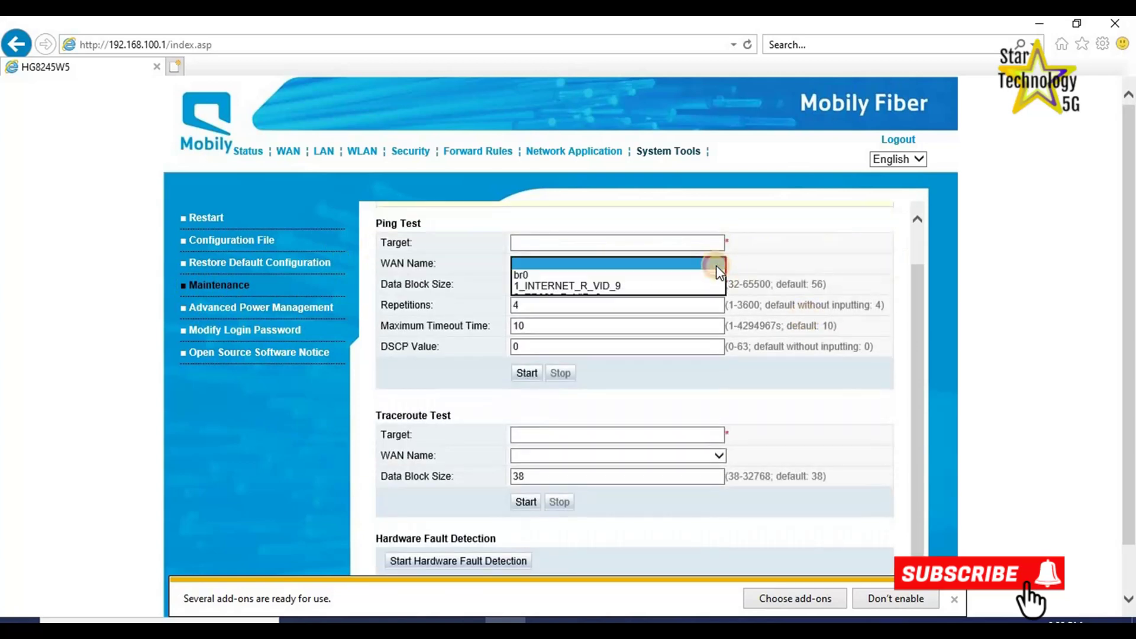
click(811, 426)
scroll(766, 486, up, 1)
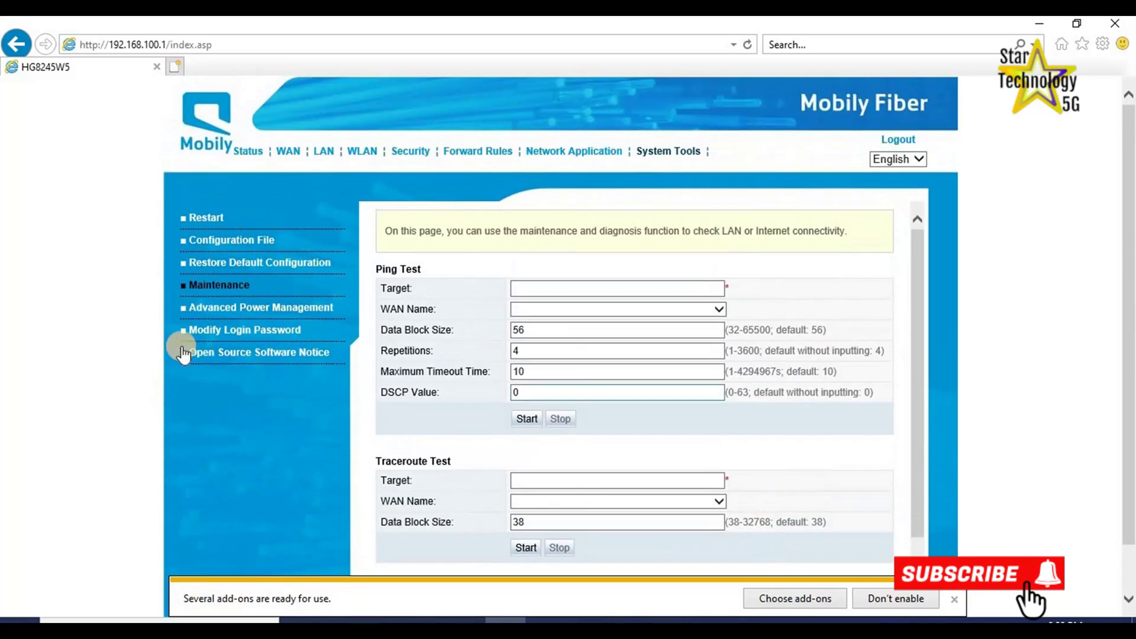
View Advanced Power Management, then open Modify Login Password and step through its Old, New and Confirm fields.
click(200, 312)
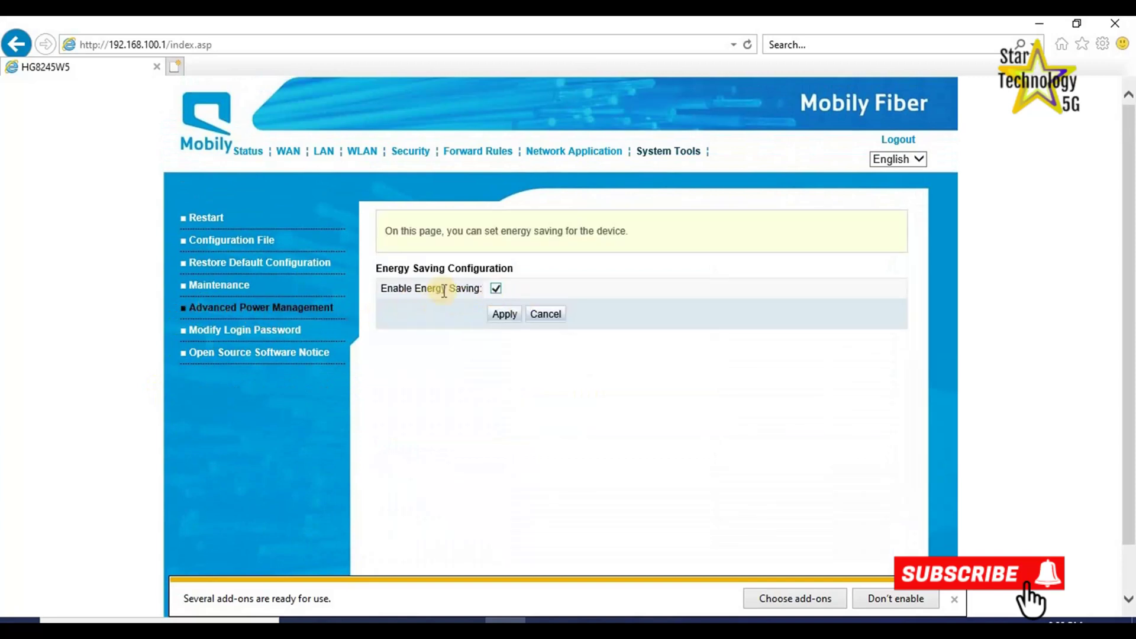
click(201, 330)
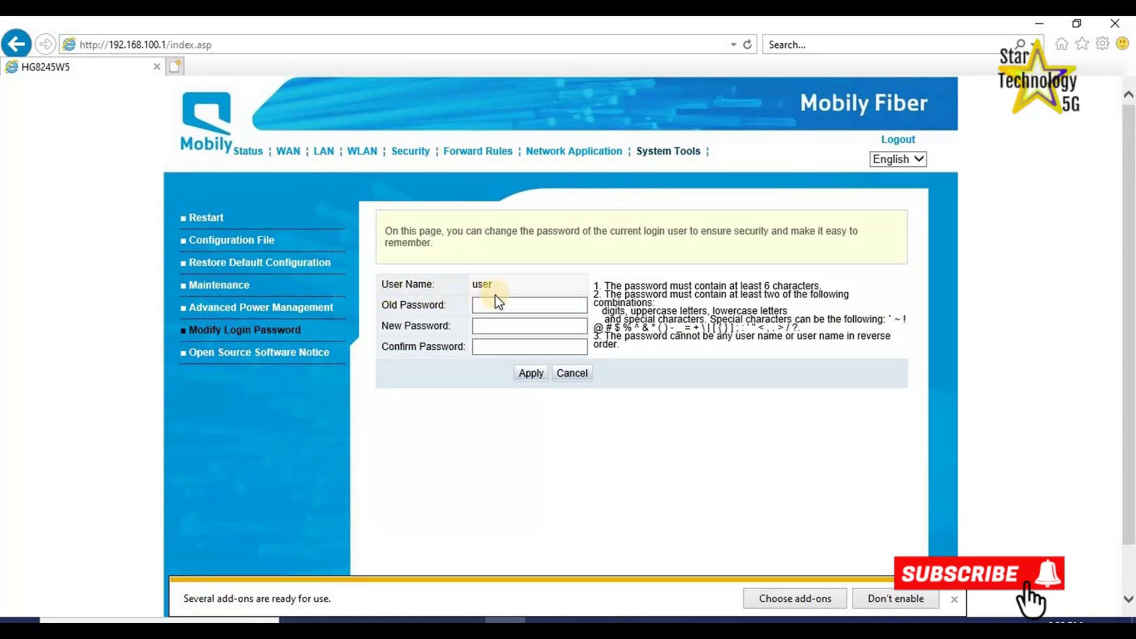
click(493, 311)
click(481, 306)
click(485, 324)
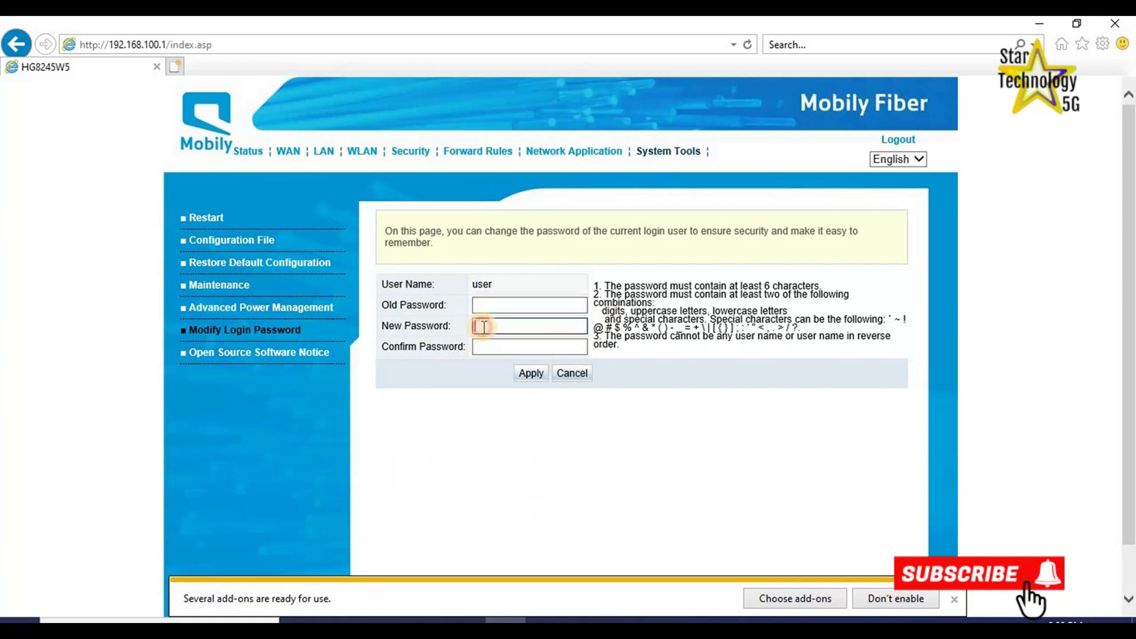
click(479, 347)
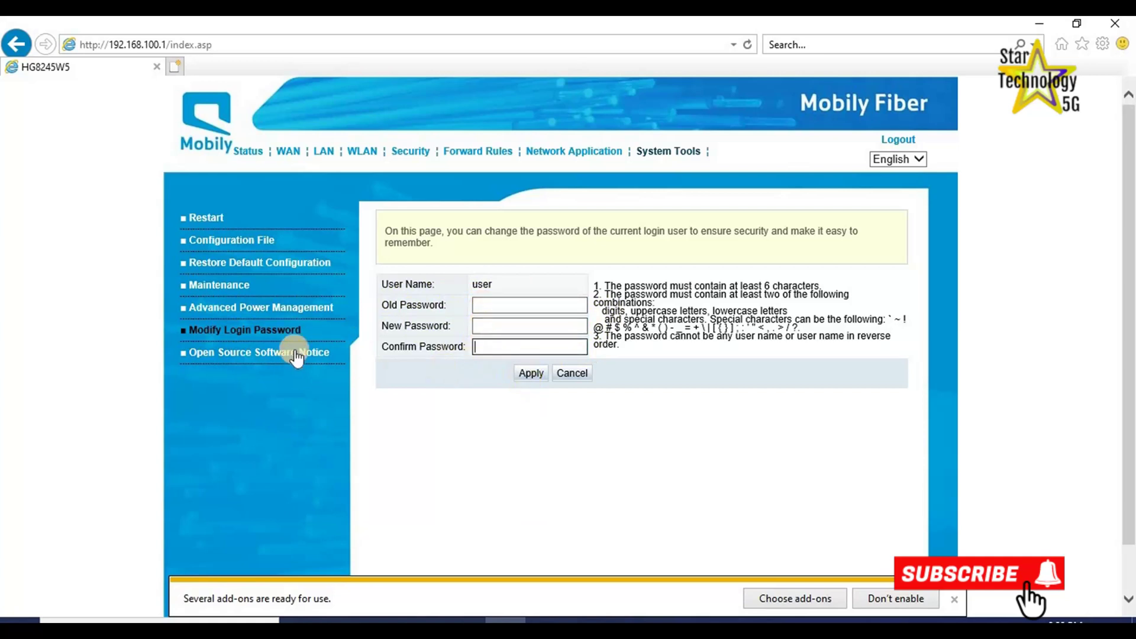
Scroll through the Network Application USB and FTP settings, then go to Forward Rules.
click(571, 155)
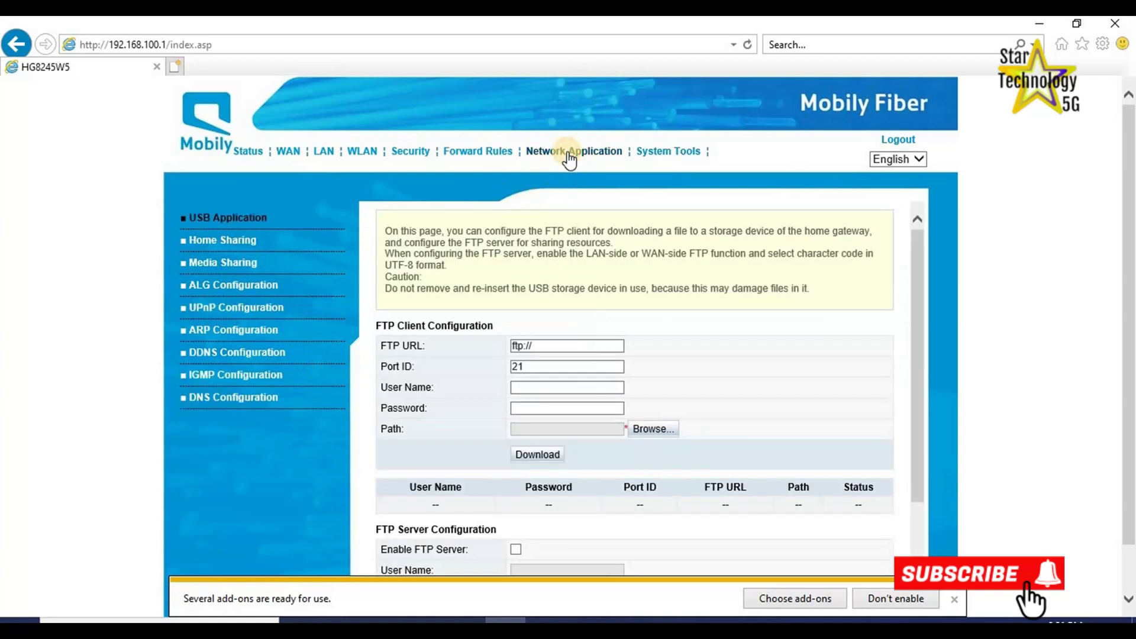
scroll(598, 393, down, 5)
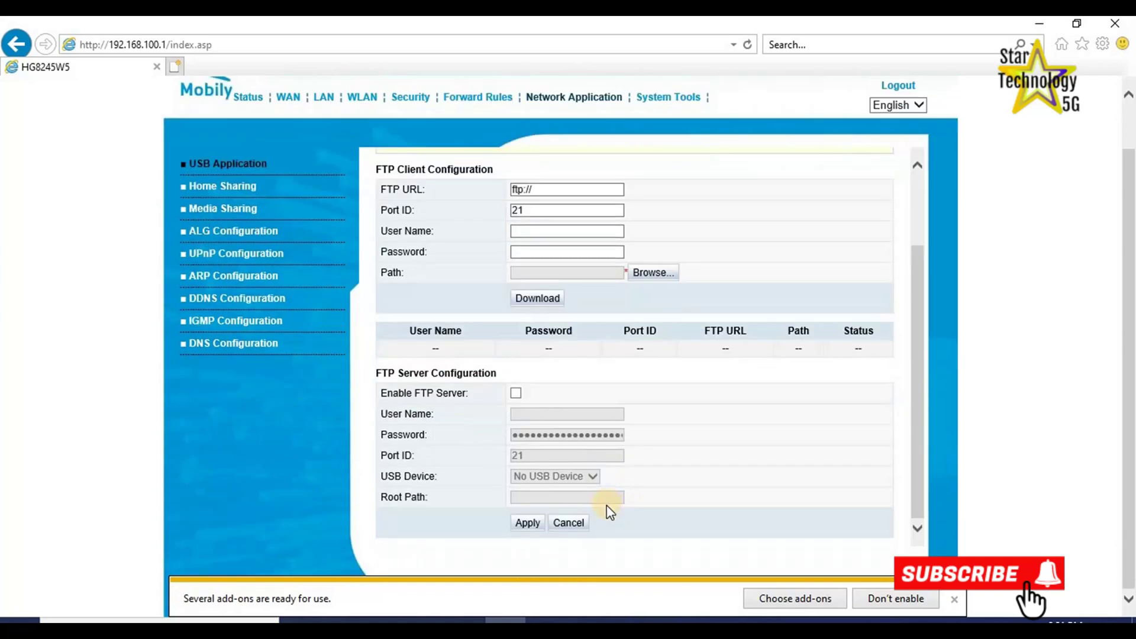
scroll(577, 429, up, 3)
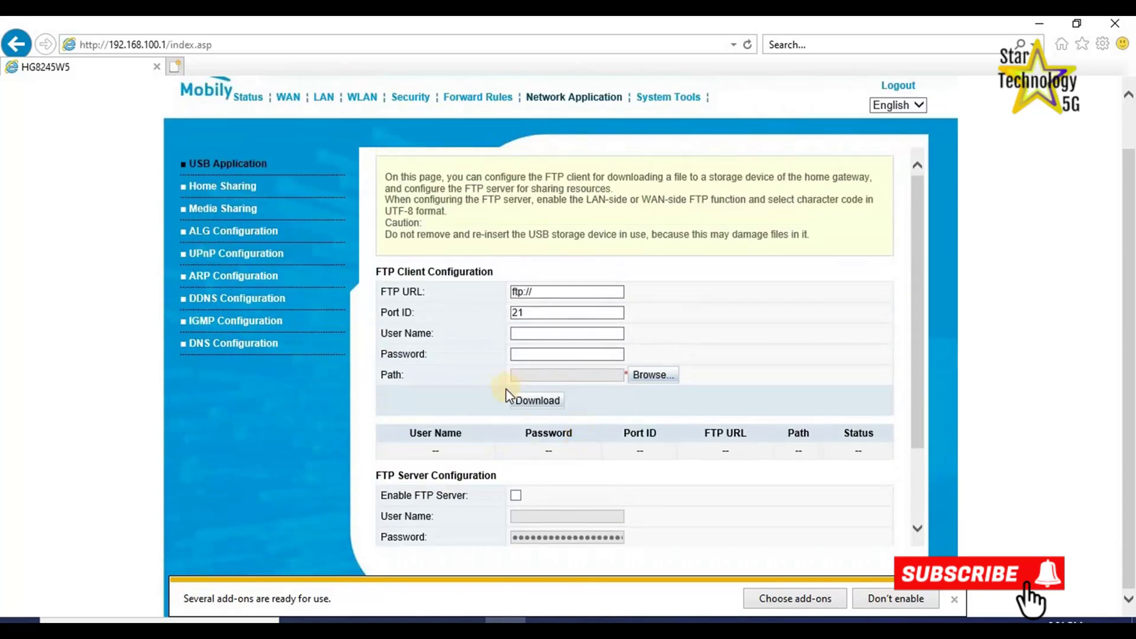
click(470, 99)
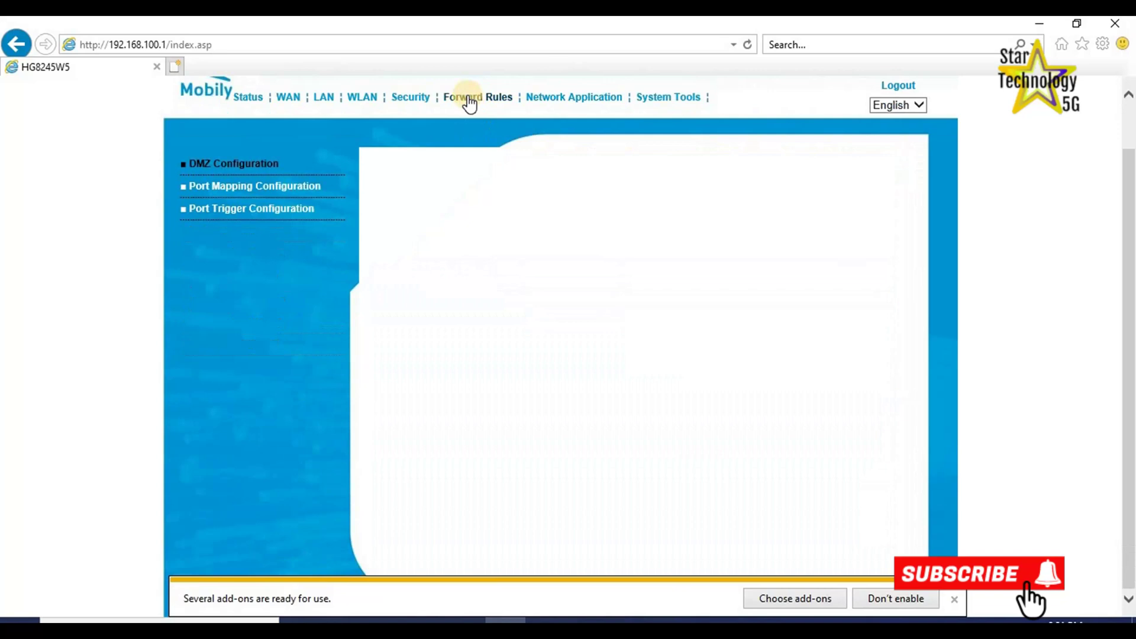
Draft a new port-mapping rule on WAN 3_INTERNET_R_VID_200, check Internal Host choices, then cancel it.
click(215, 187)
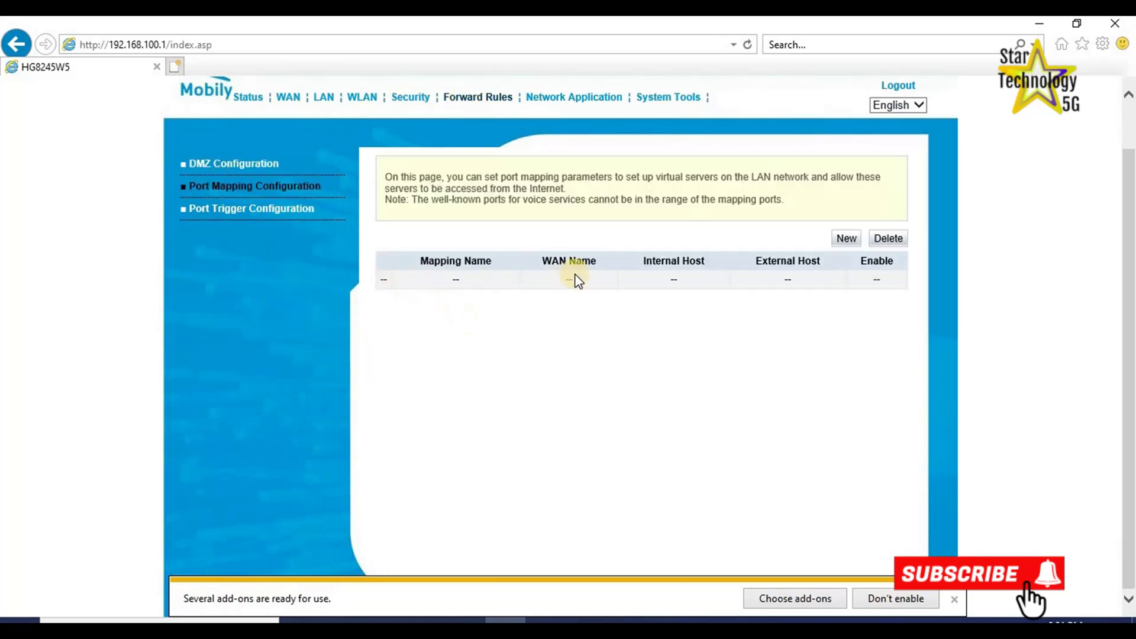
click(844, 239)
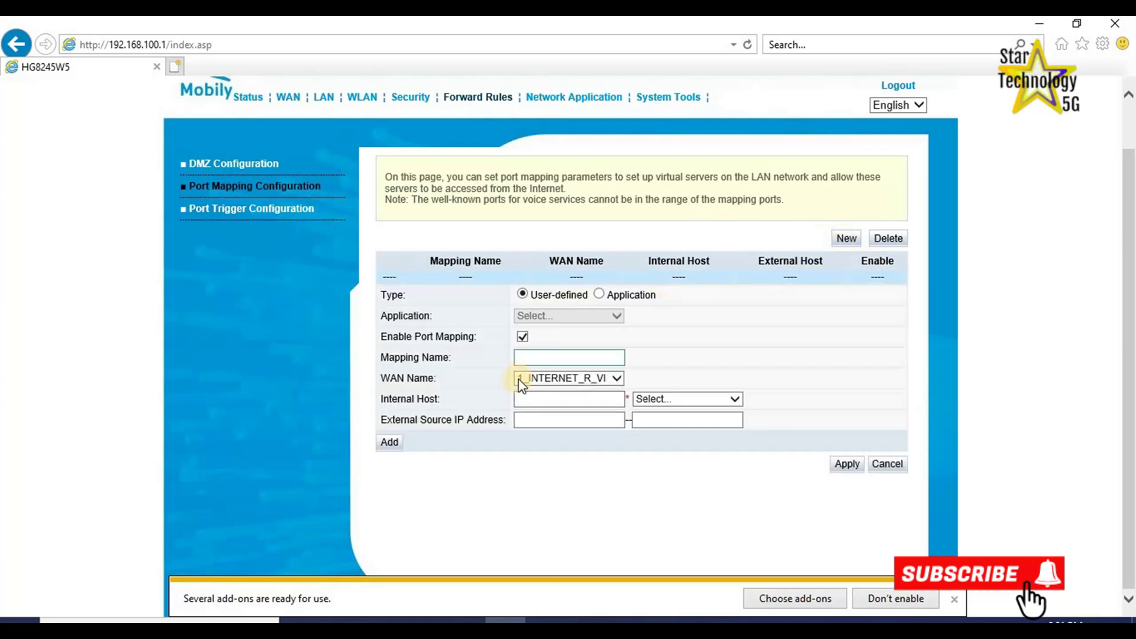
click(615, 377)
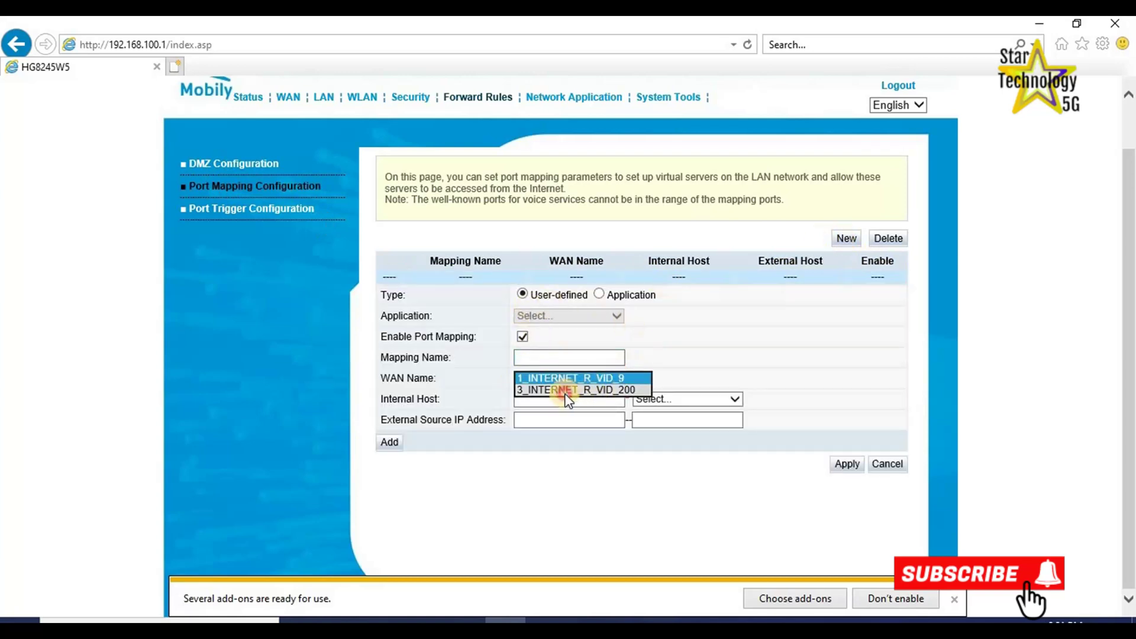
click(567, 390)
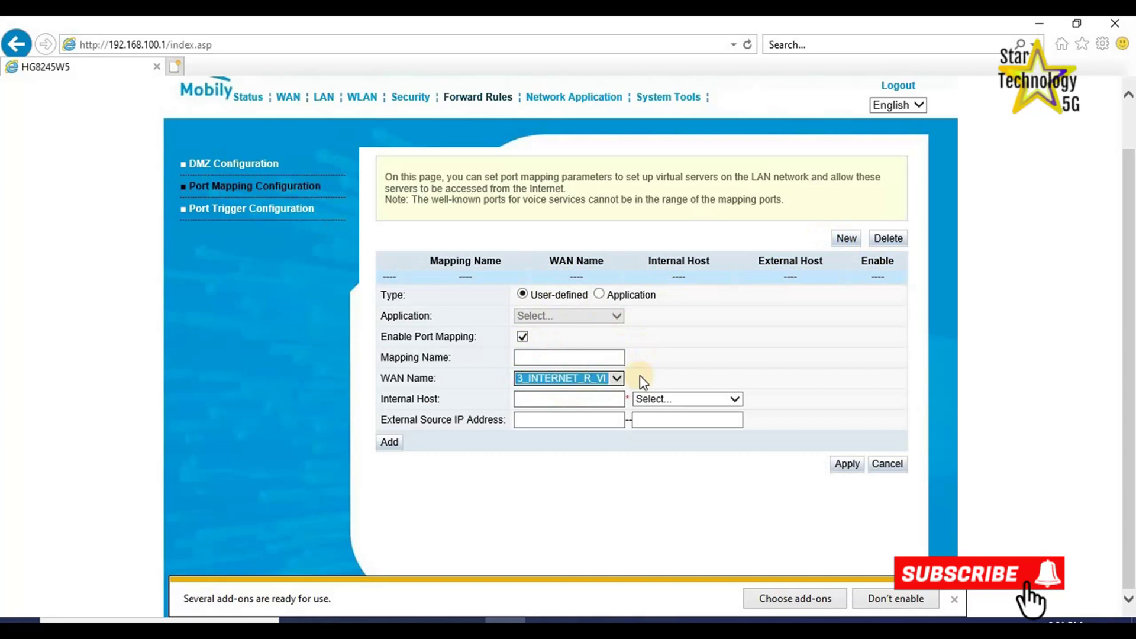
click(545, 405)
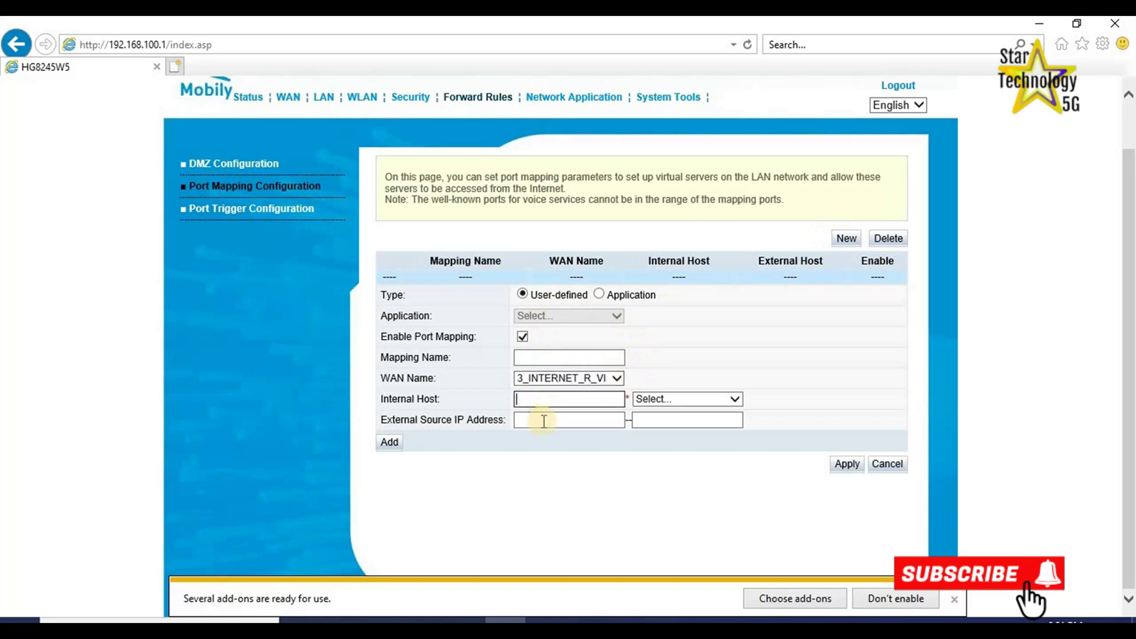
click(733, 399)
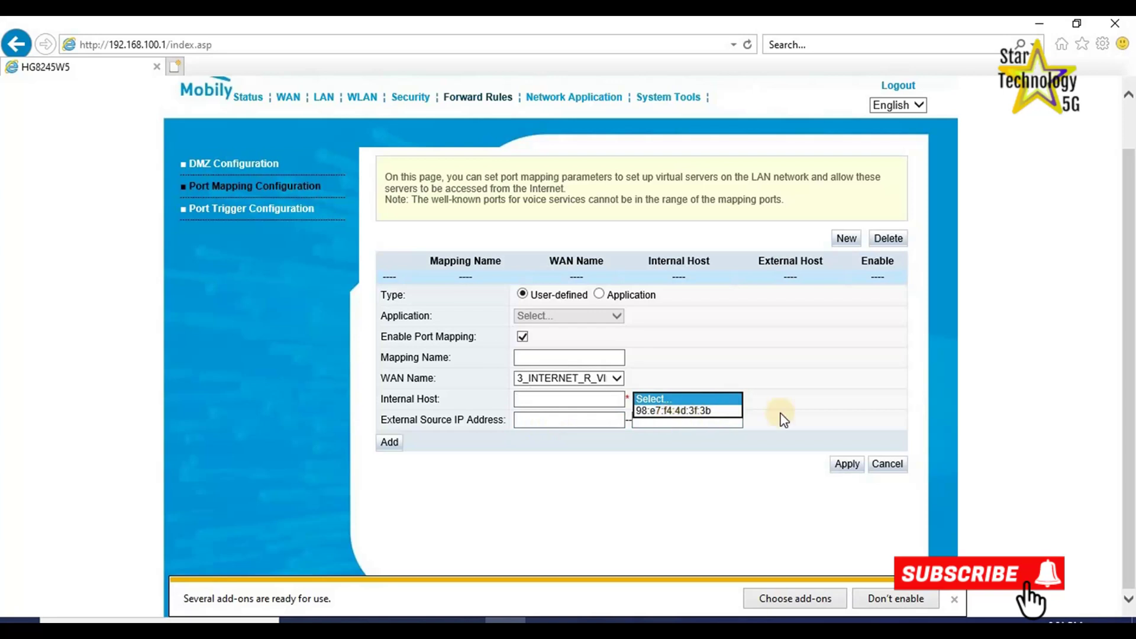
click(886, 466)
Open Security's IP Filter Configuration and look at the new rule's LAN start and end address choices.
click(404, 101)
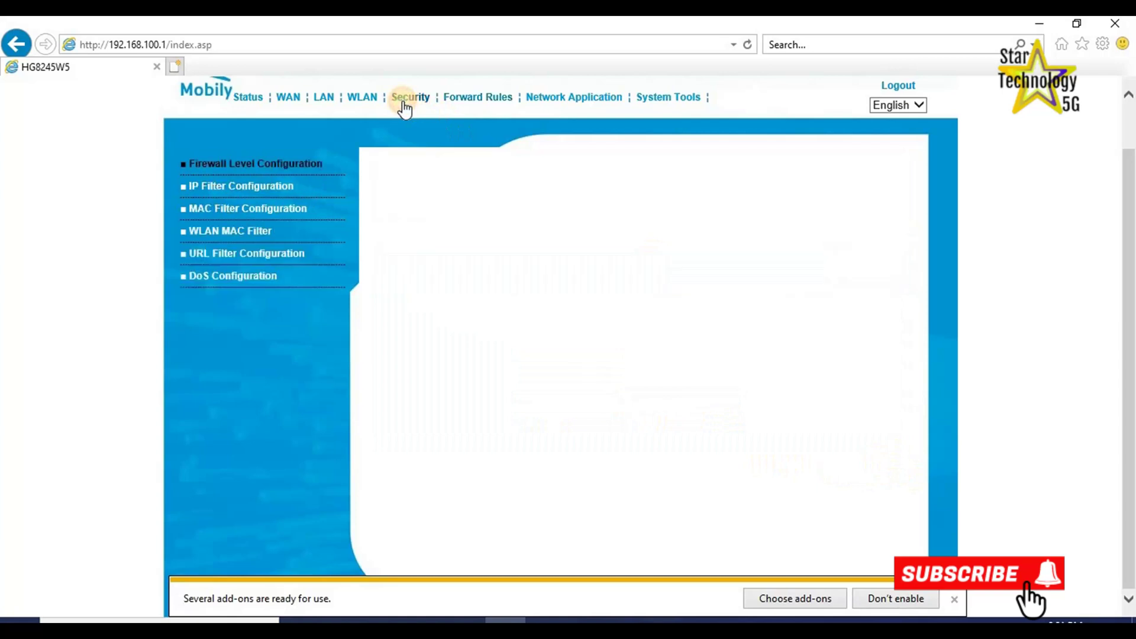
click(213, 187)
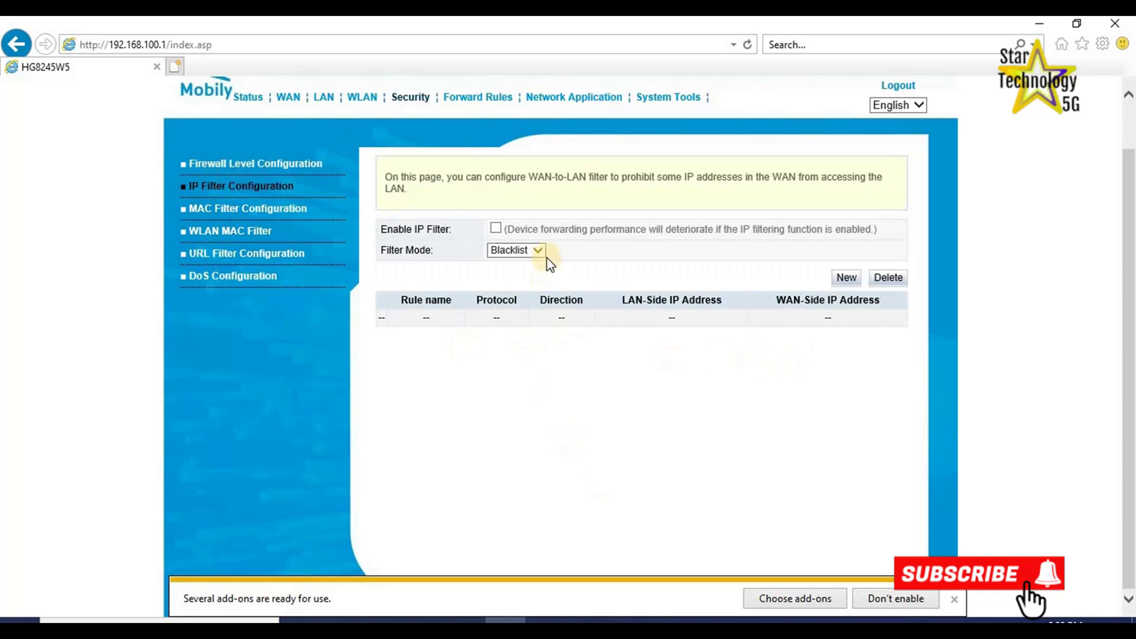
click(846, 279)
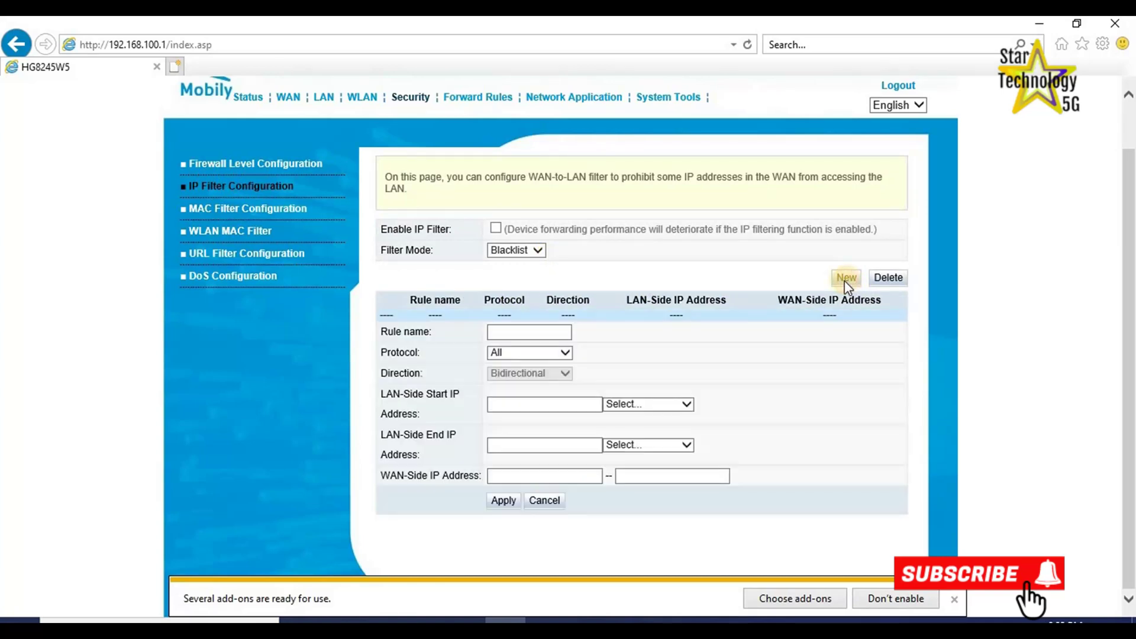
click(686, 404)
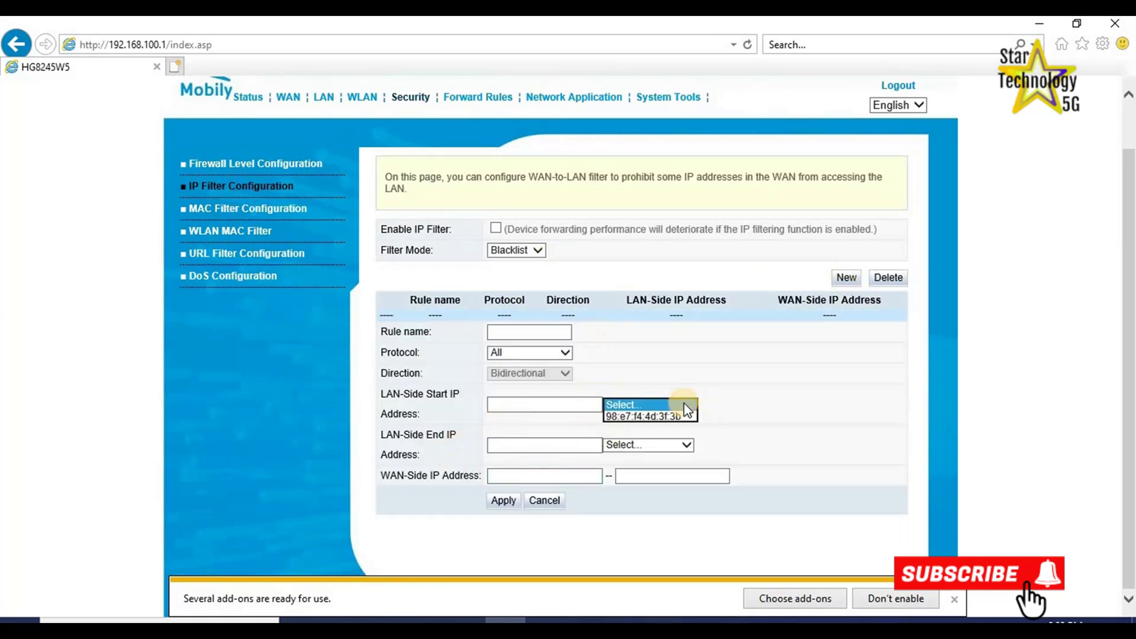
click(687, 445)
click(681, 438)
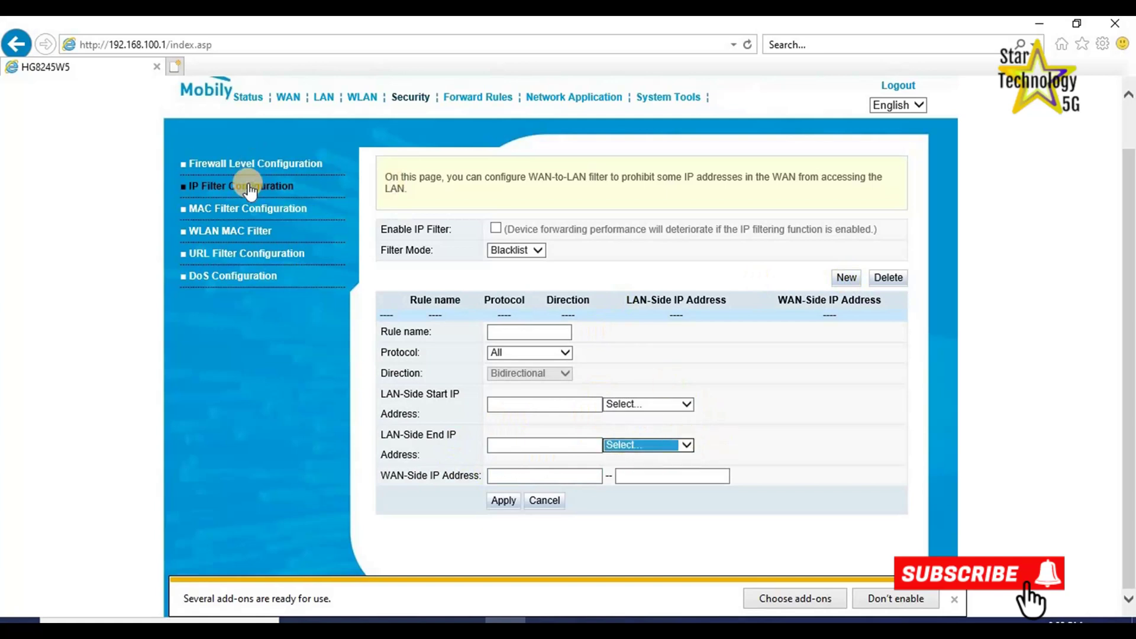
Add a blank Source MAC Address entry in MAC Filter Configuration.
click(228, 210)
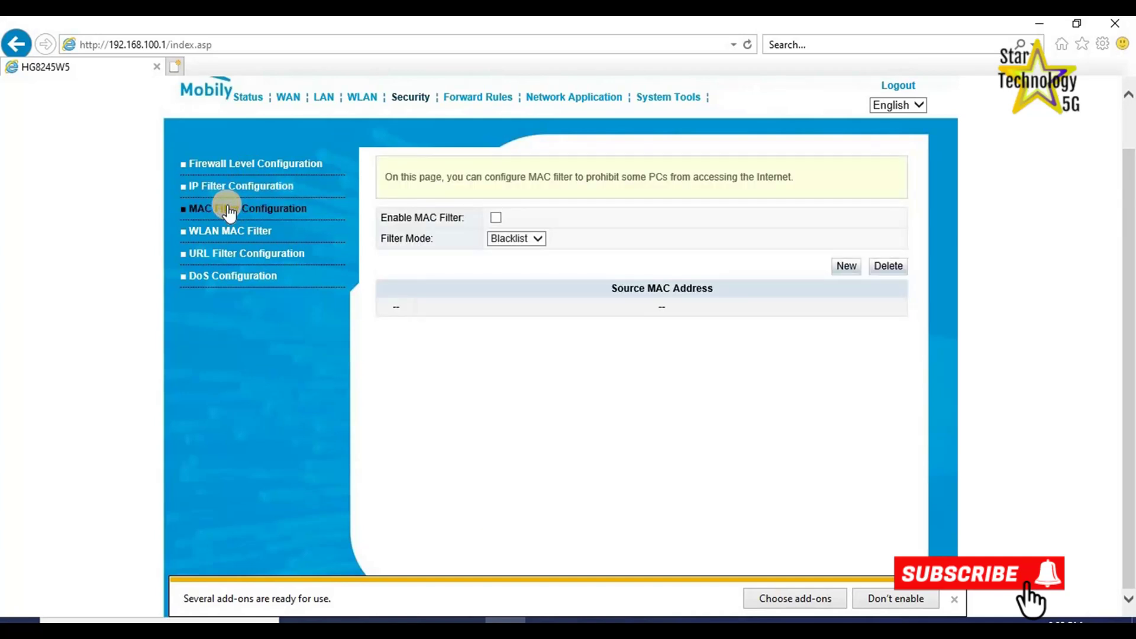
click(842, 269)
click(526, 320)
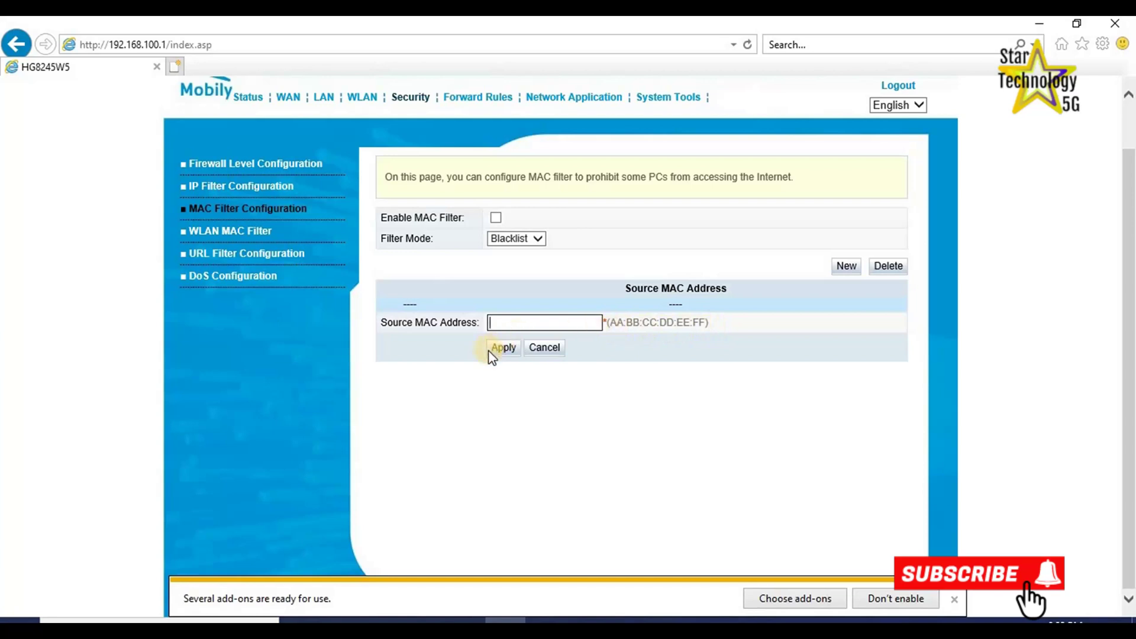
Add a WLAN MAC filter entry on SSID1 for source MAC 64:89:F1:37:31:82.
click(246, 234)
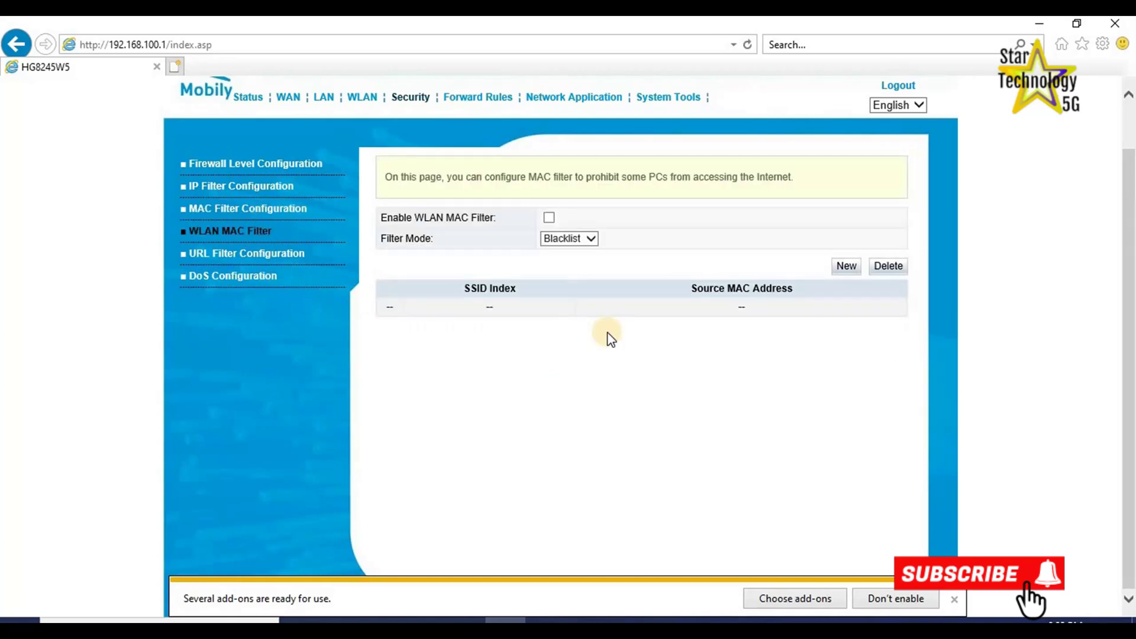
click(837, 268)
click(520, 323)
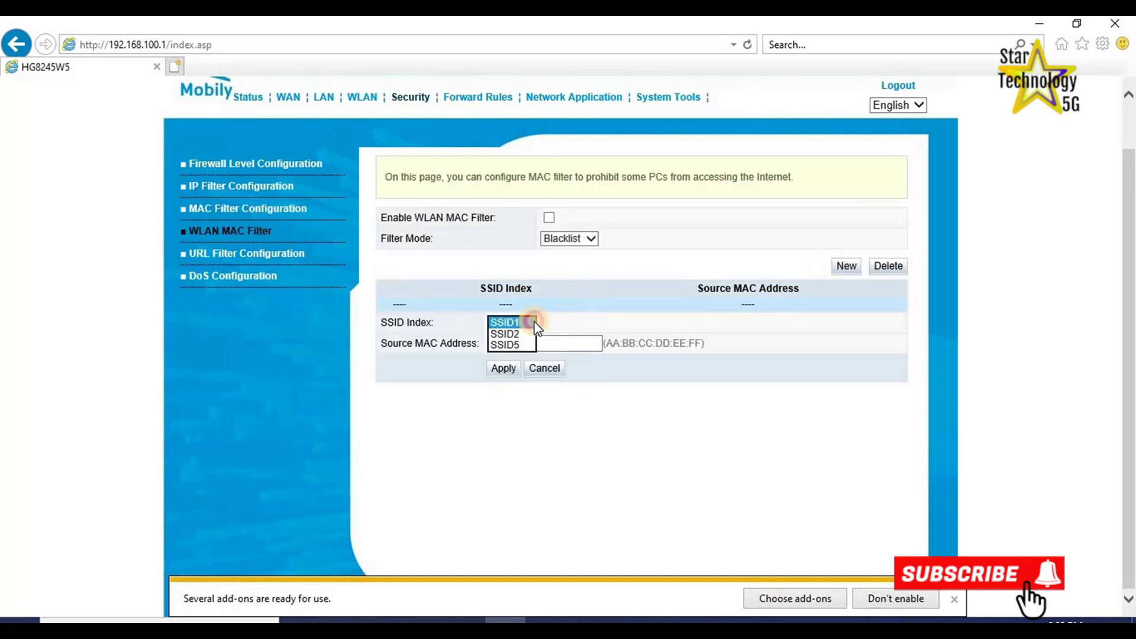
click(595, 316)
click(505, 344)
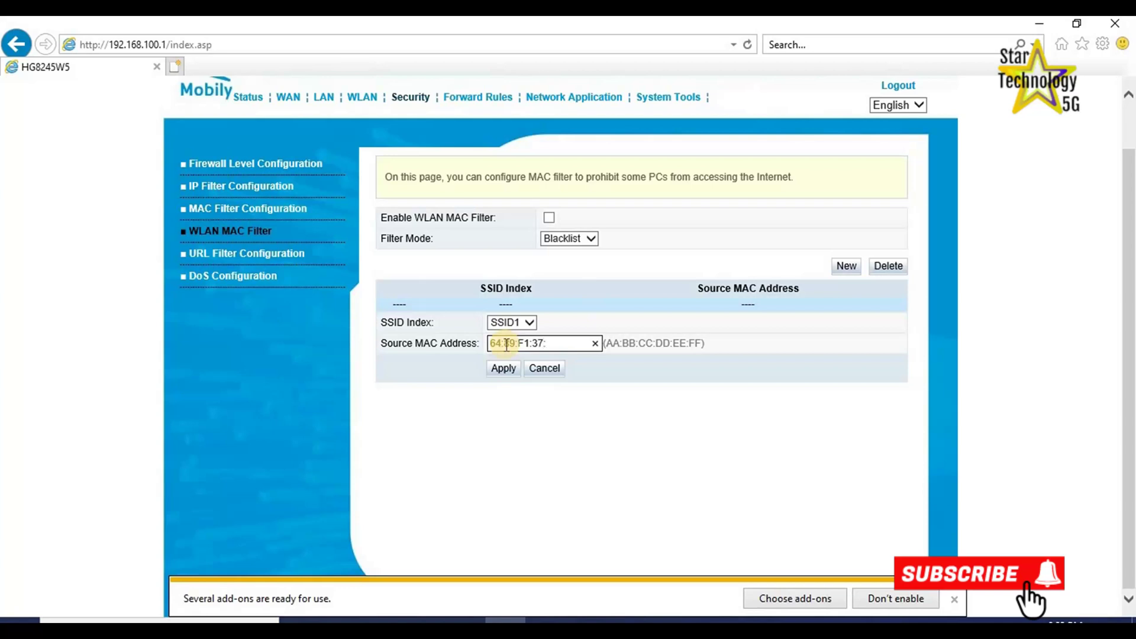
text(64:89:F1:37:31:82)
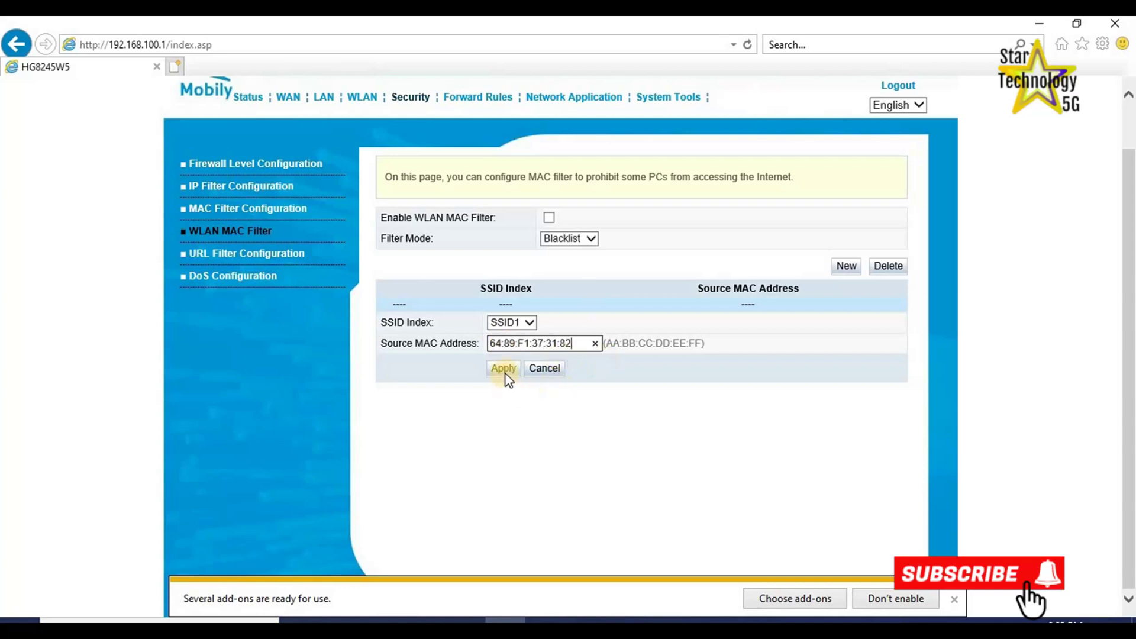
click(503, 368)
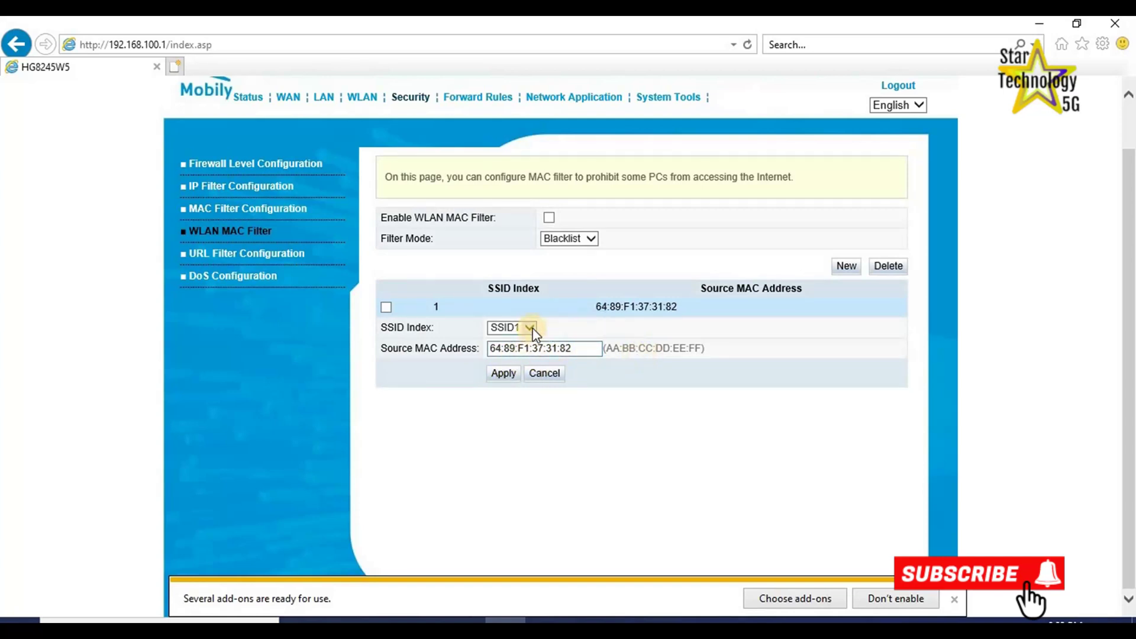
Switch the entry to SSID2, then set it back to SSID1 and save it again.
click(513, 327)
click(511, 340)
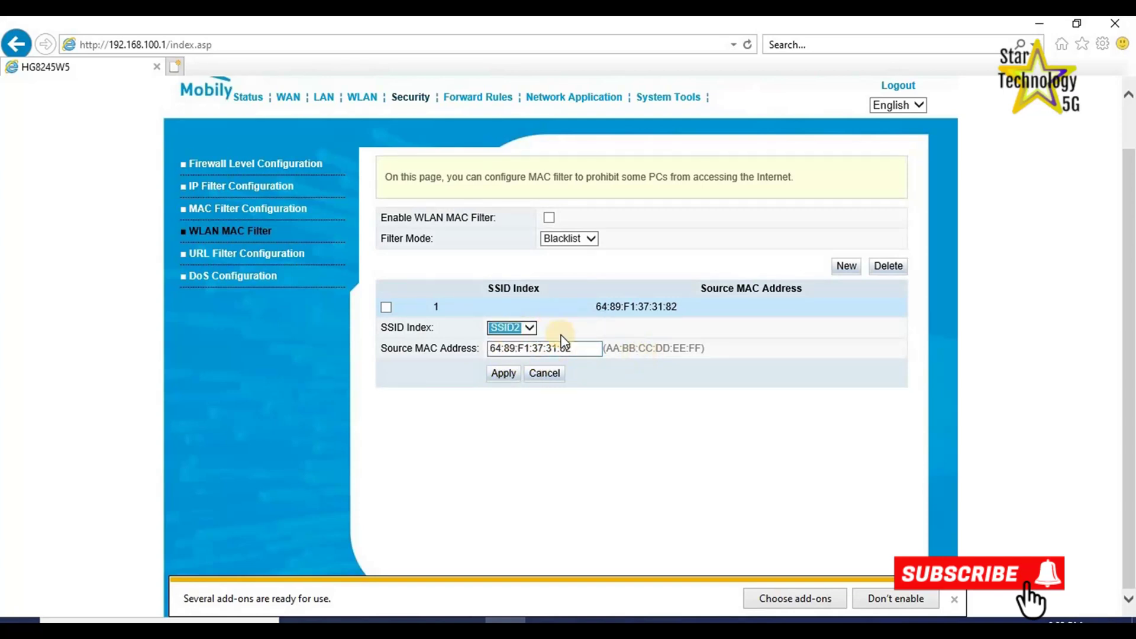
click(521, 327)
click(513, 316)
click(503, 372)
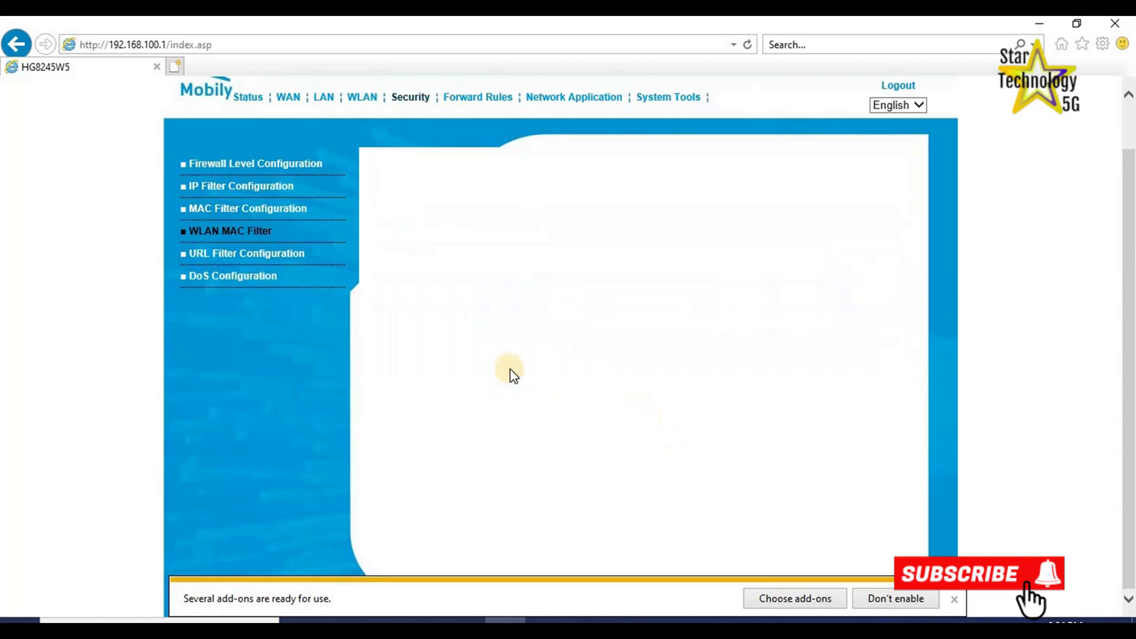
Rename the 2.4G SSID from Mobily_Fiber_2.4G to My_WiFI.
click(361, 100)
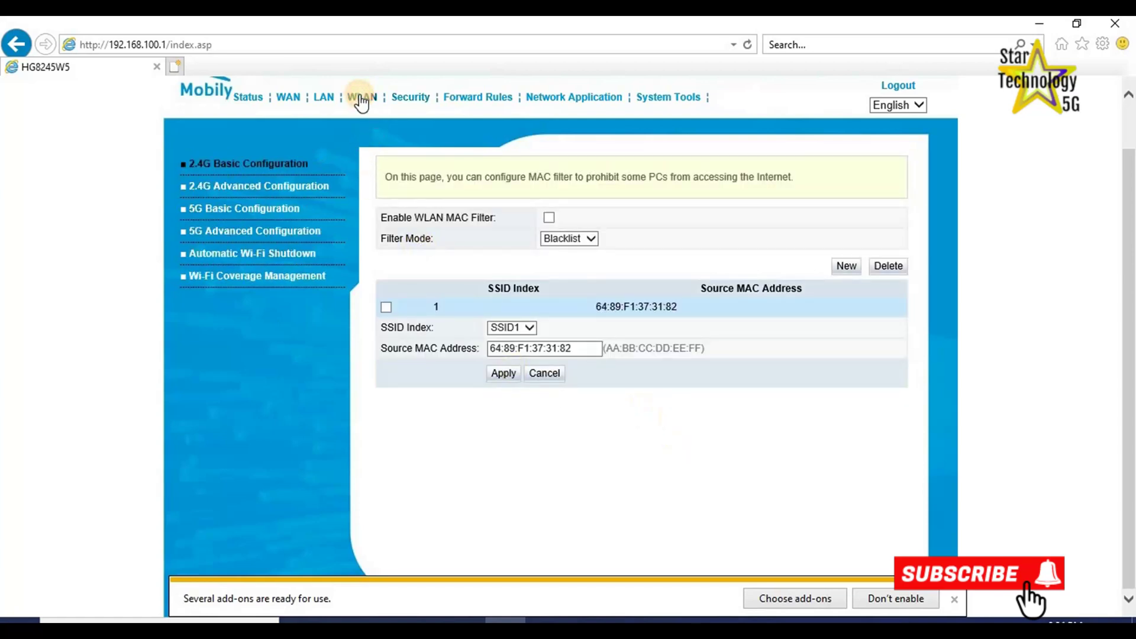
click(200, 189)
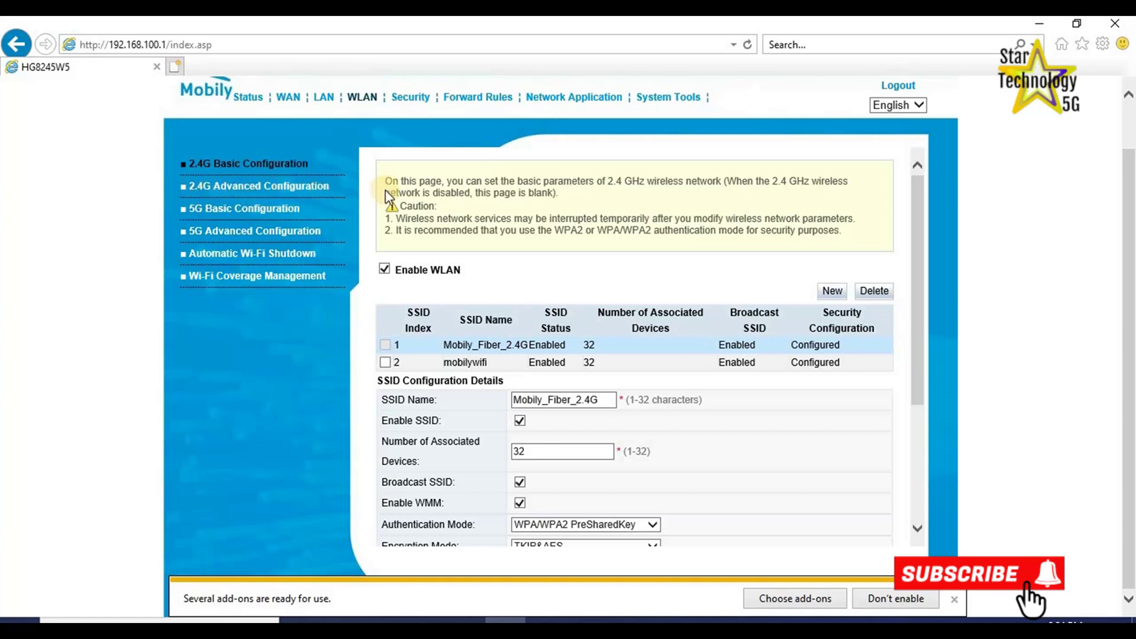
scroll(746, 509, down, 3)
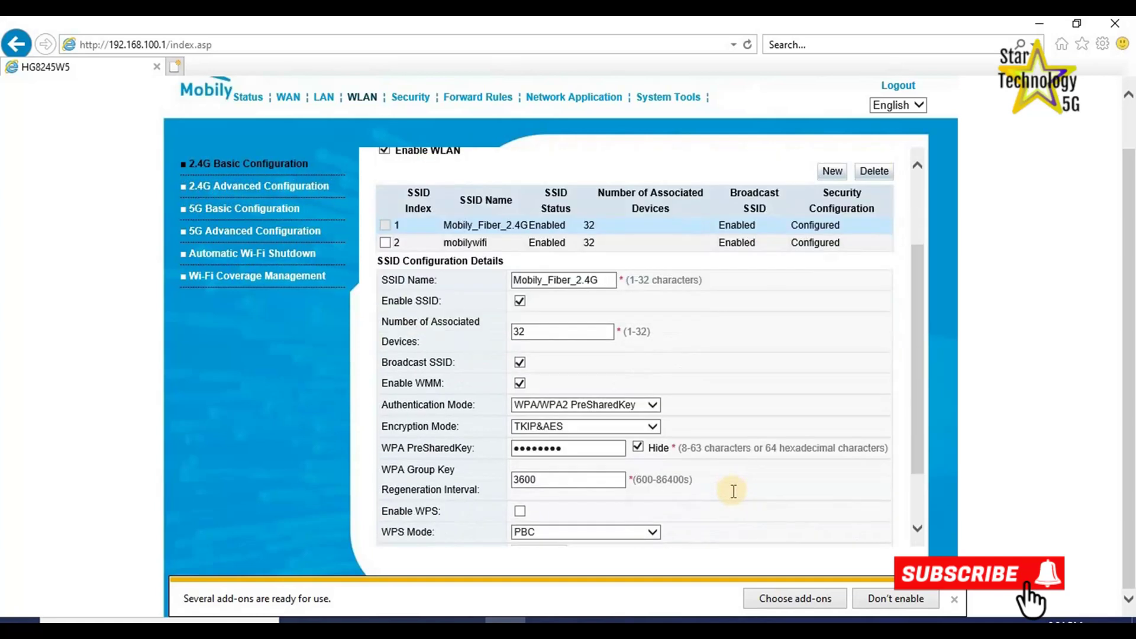
click(610, 281)
drag(599, 282, 519, 278)
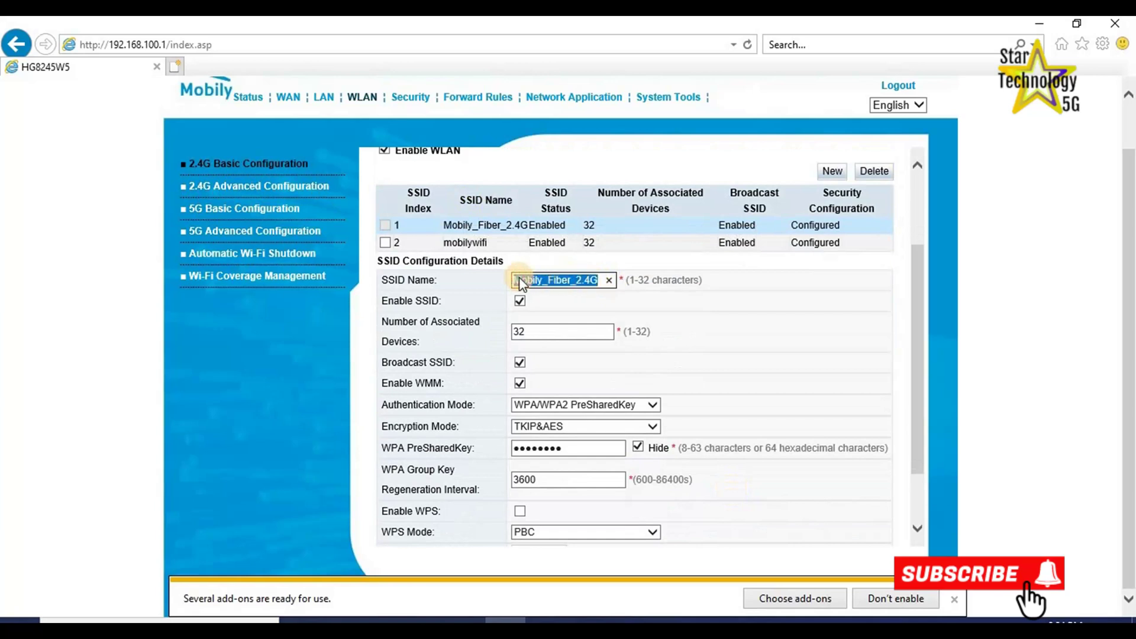
key(BackSpace)
text(My_Wi)
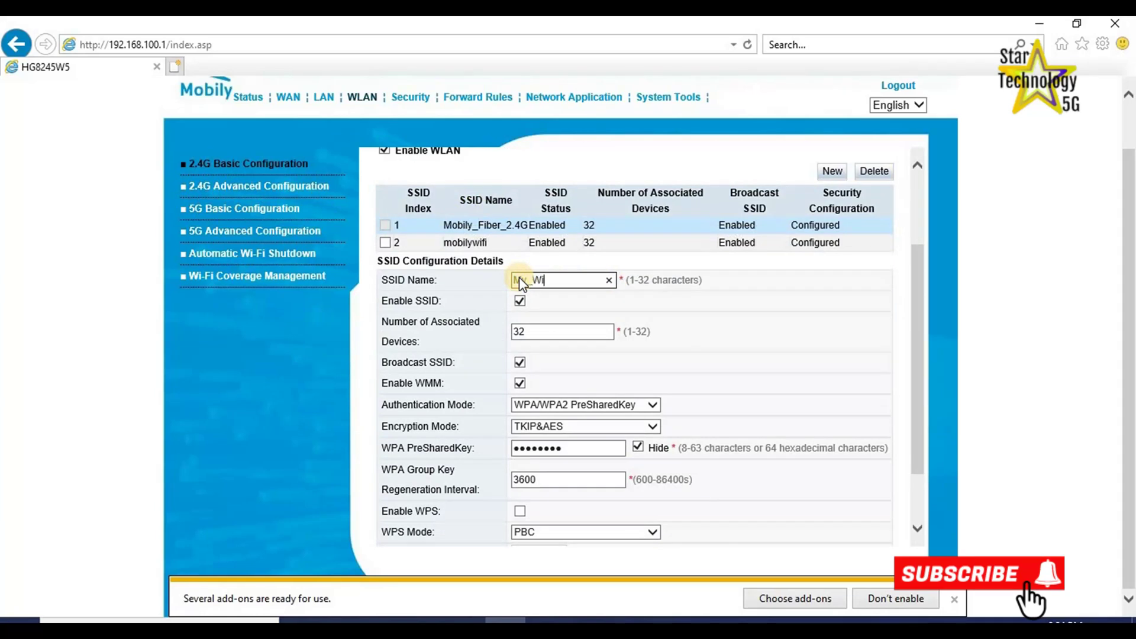
text(FI)
click(533, 334)
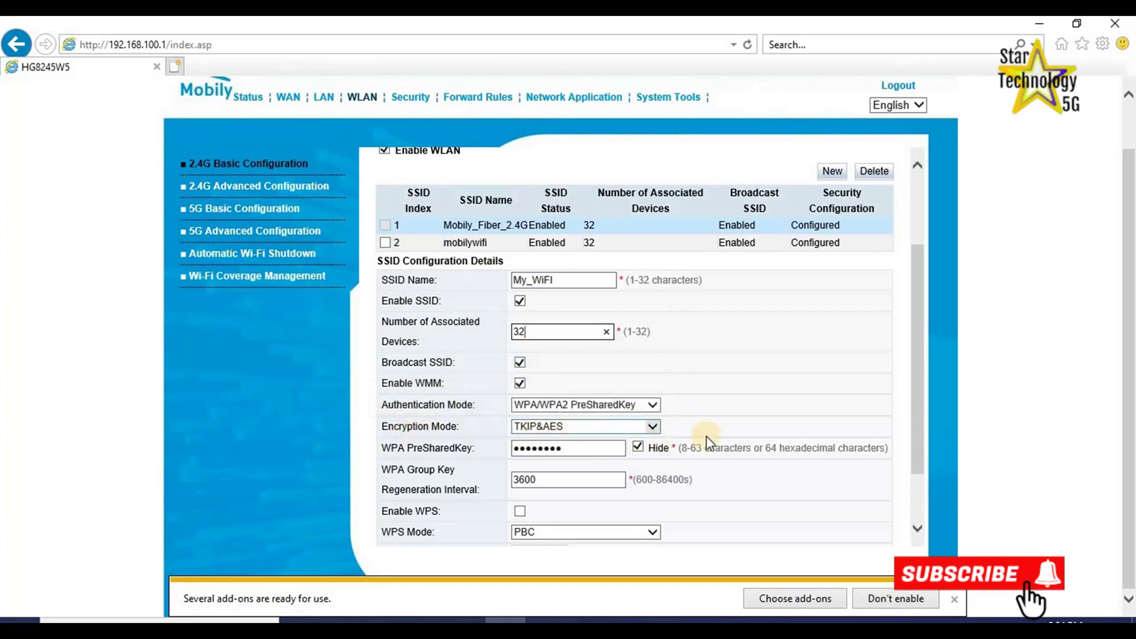
Replace the 2.4G WPA pre-shared key with a new password and apply the settings.
click(638, 447)
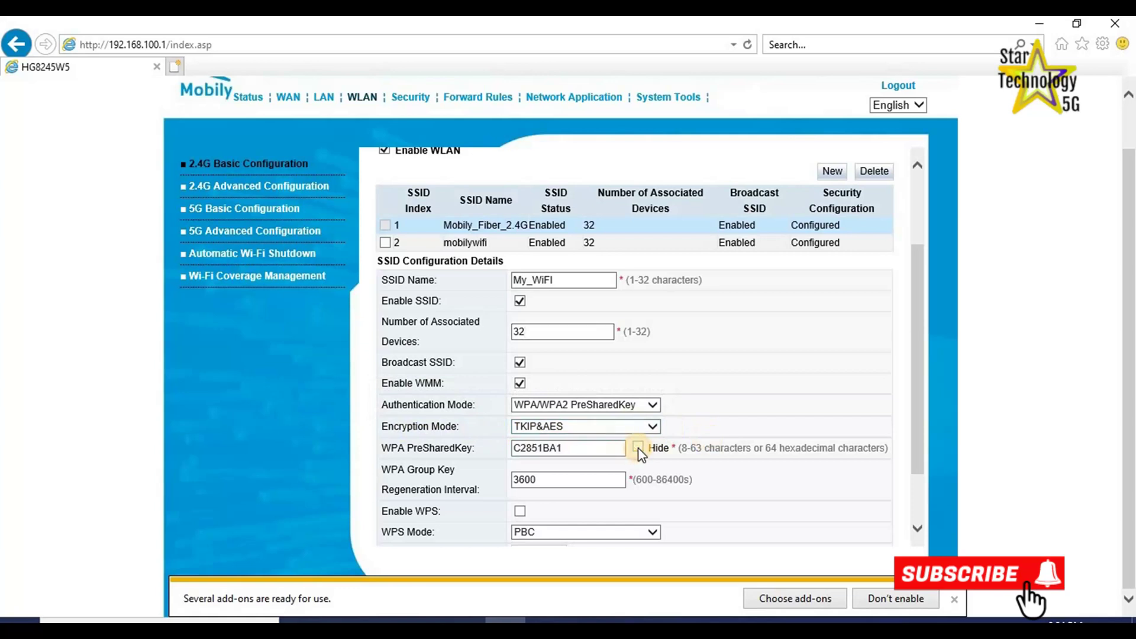
click(637, 448)
click(638, 448)
double_click(589, 450)
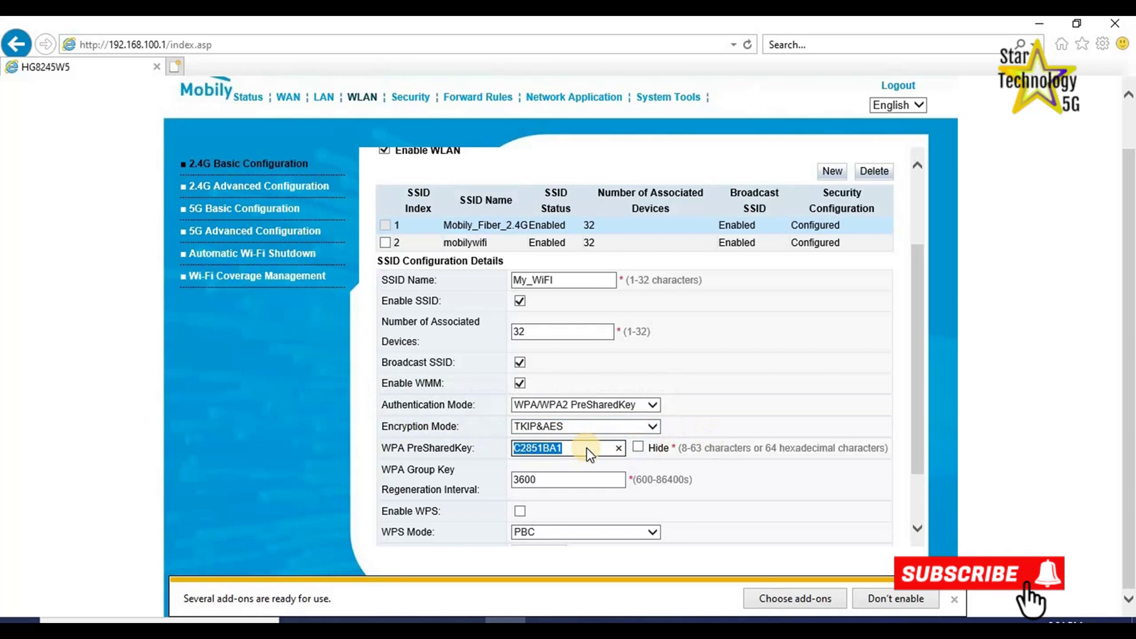
scroll(632, 501, down, 2)
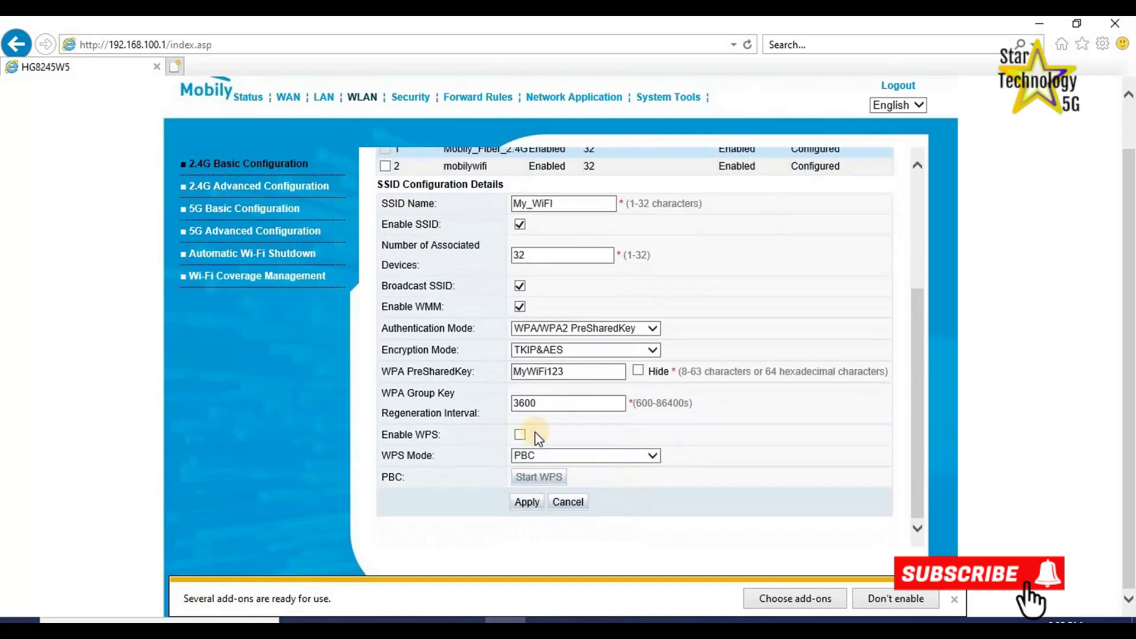
click(527, 505)
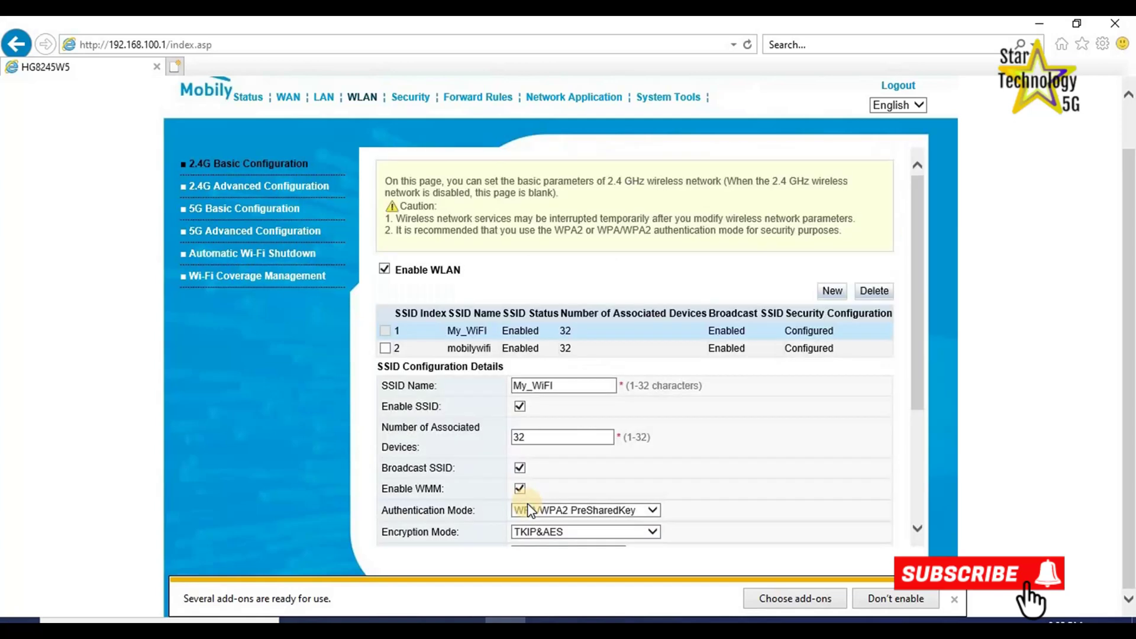
mouse_move(736, 502)
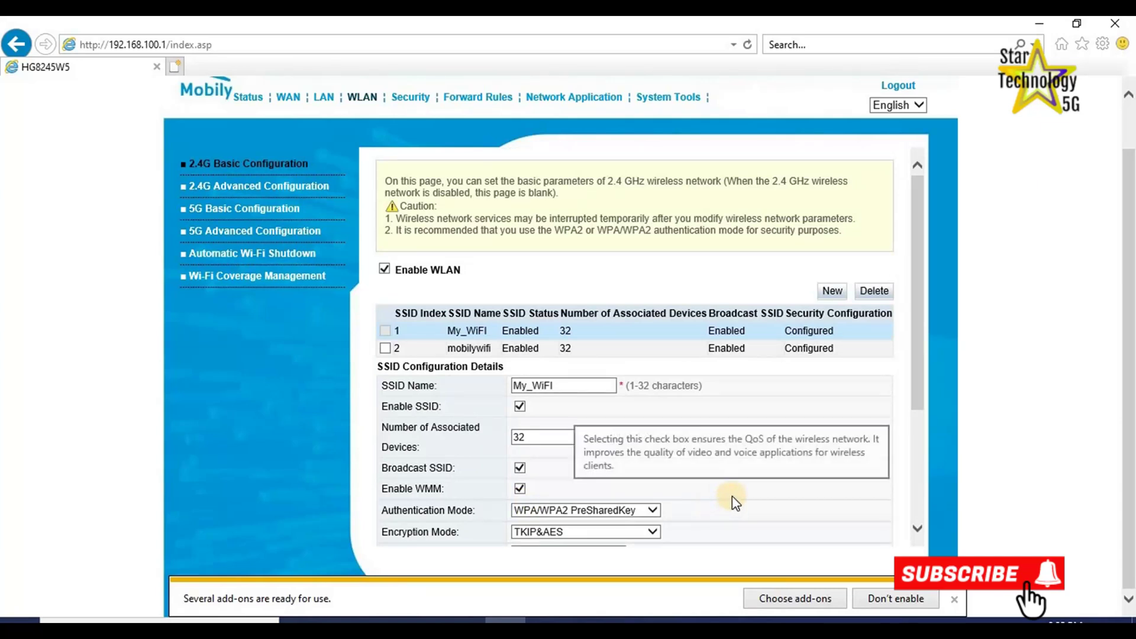
In 5G Basic Configuration, set Number of Associated Devices to 16.
click(222, 218)
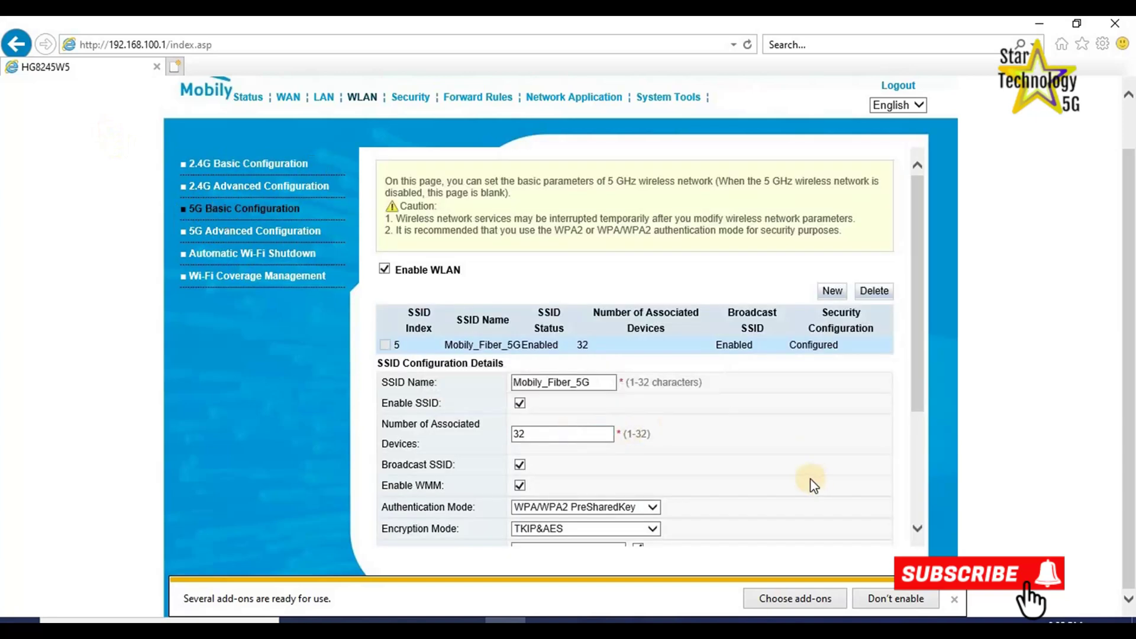
scroll(811, 482, down, 2)
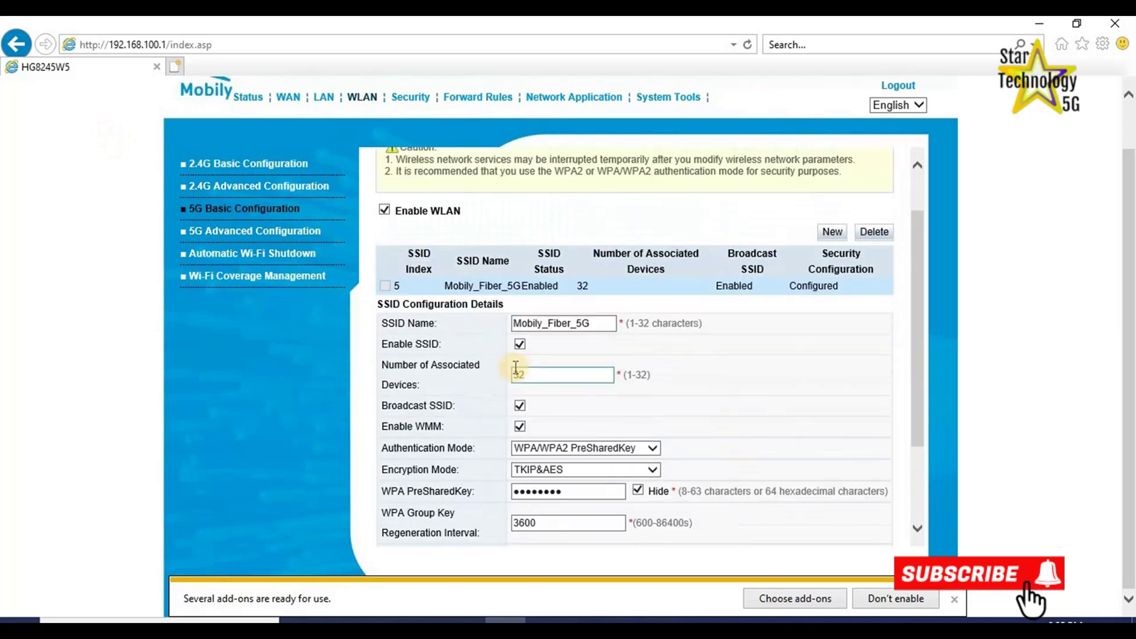
click(599, 328)
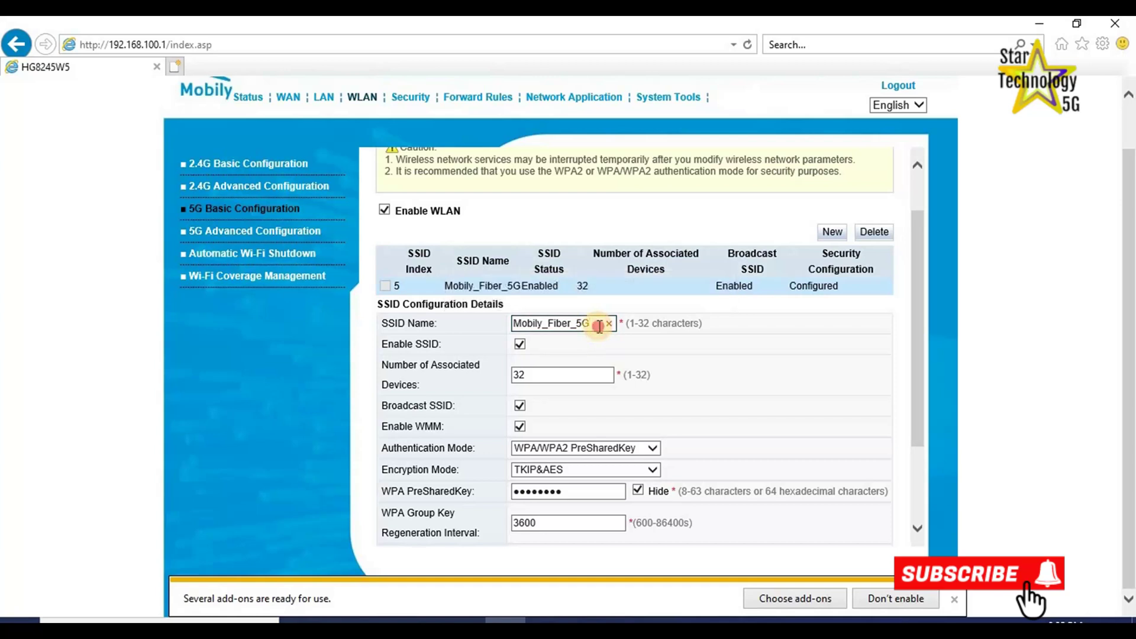
drag(600, 327, 514, 326)
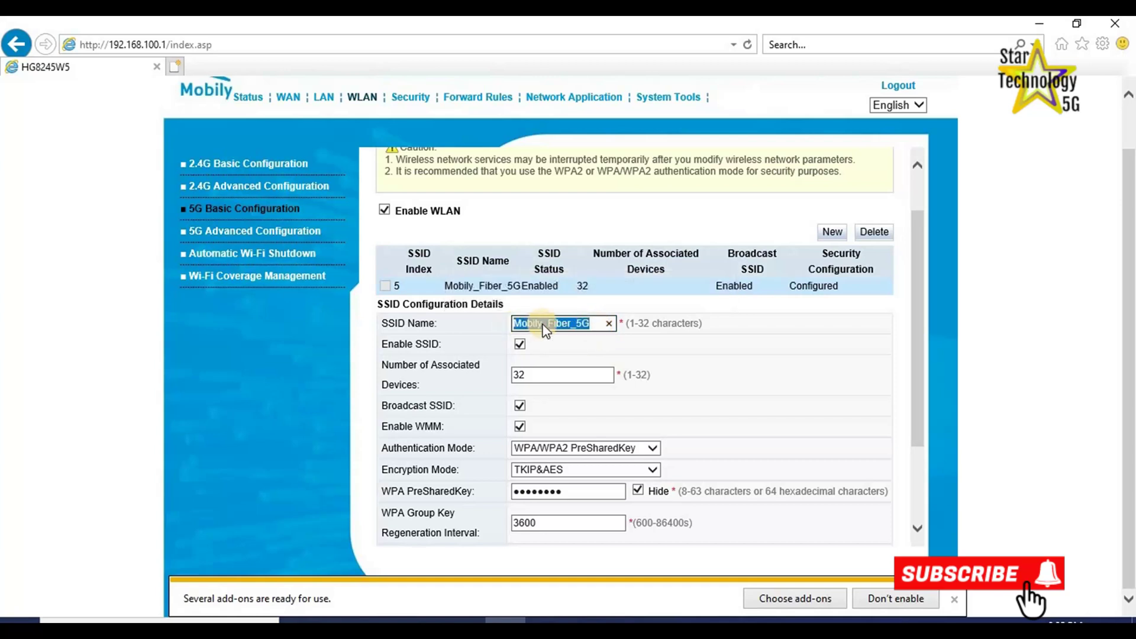
click(520, 374)
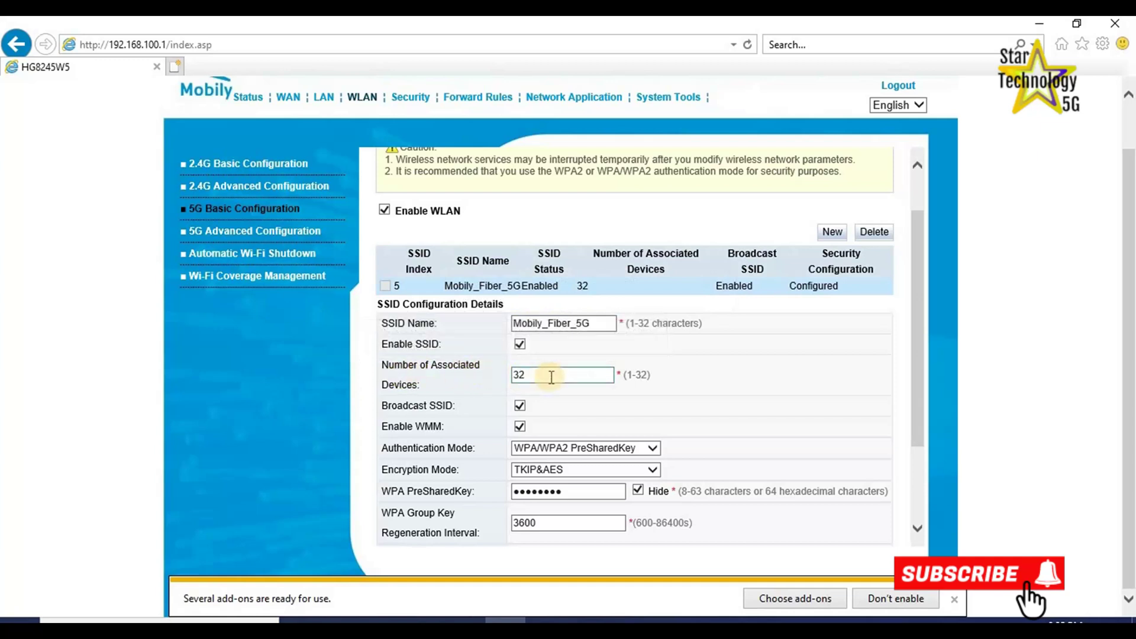
click(552, 377)
text(16)
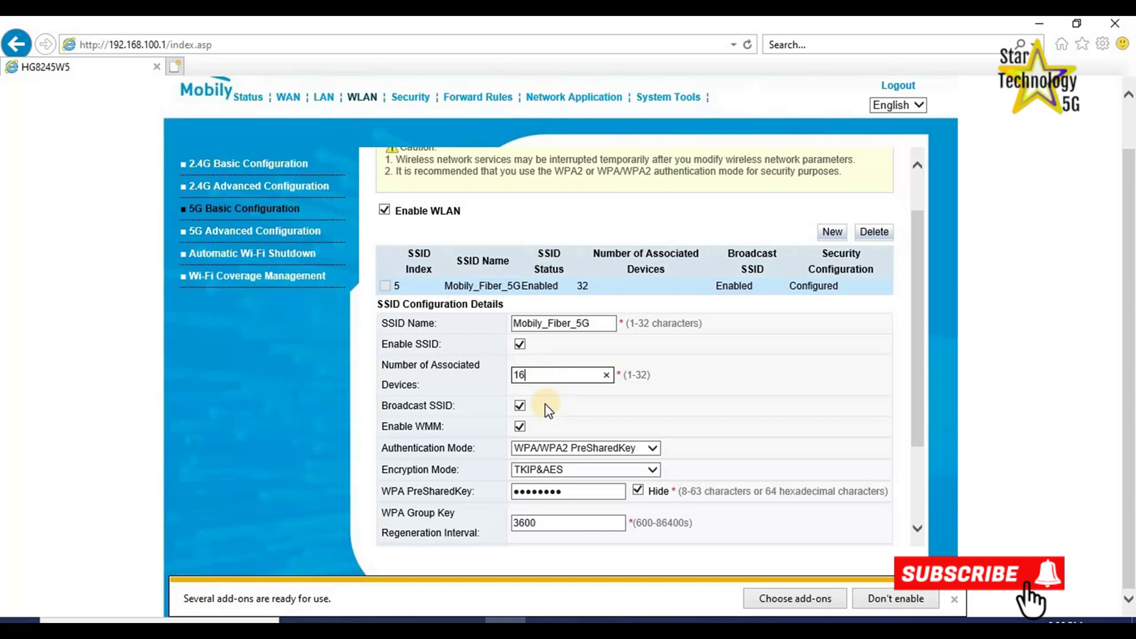
Replace the 5G WPA pre-shared key with a new password and apply.
click(638, 490)
double_click(571, 492)
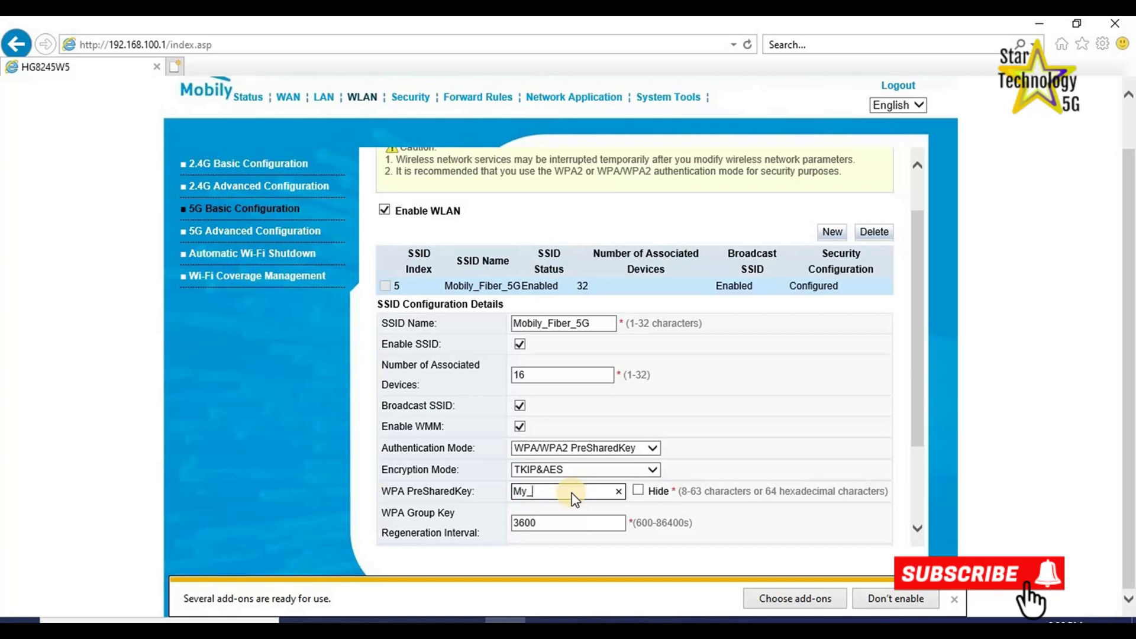
scroll(573, 499, down, 3)
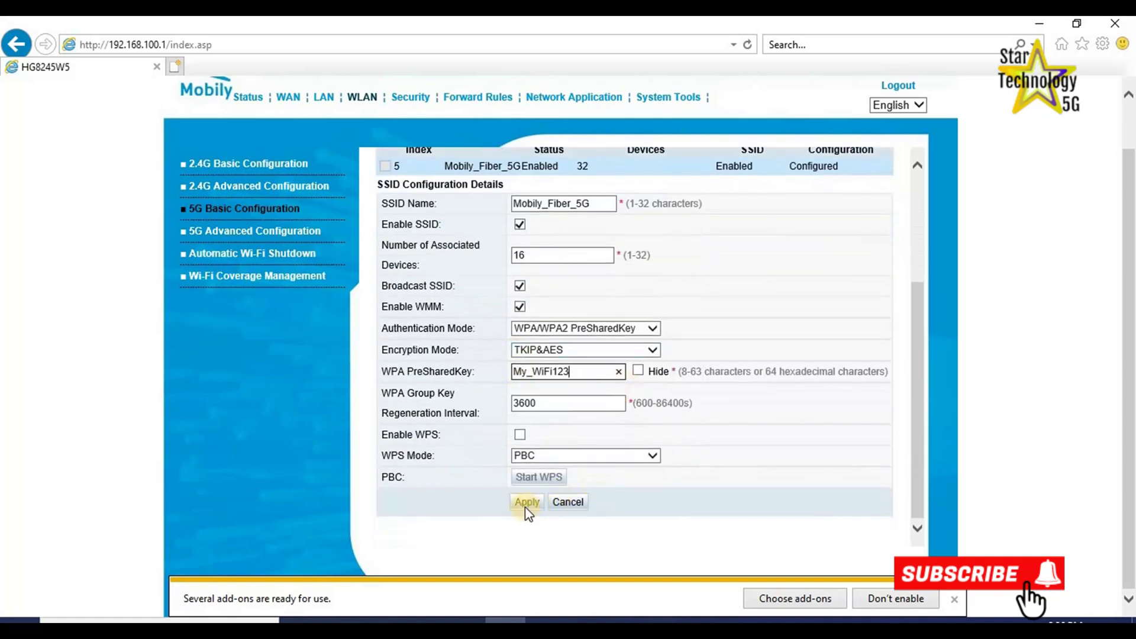
click(526, 503)
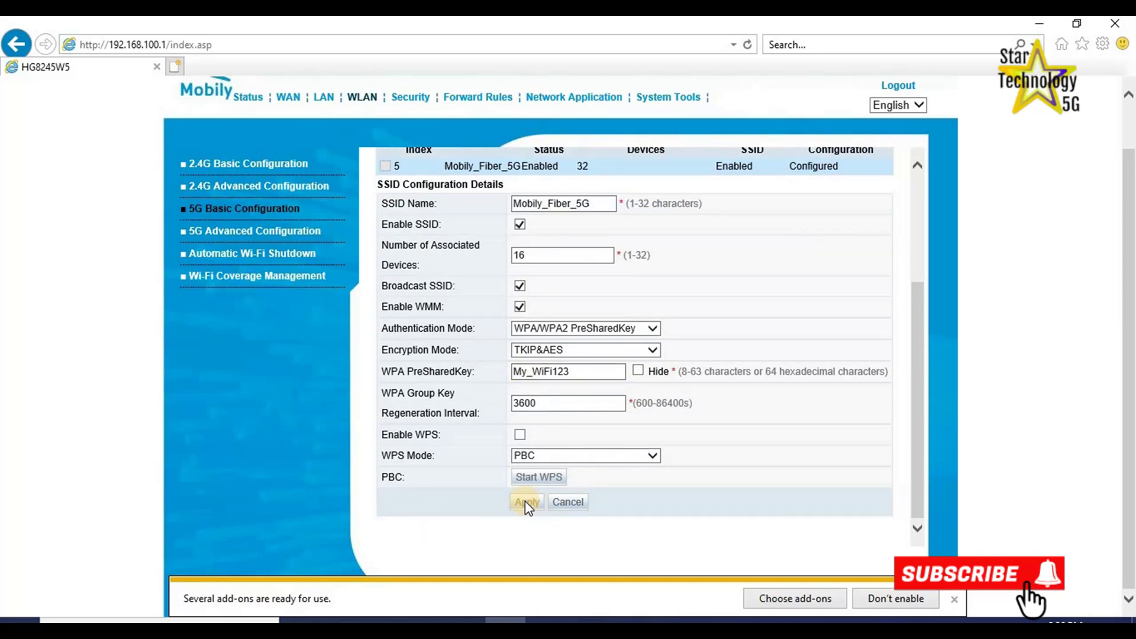
scroll(414, 295, up, 1)
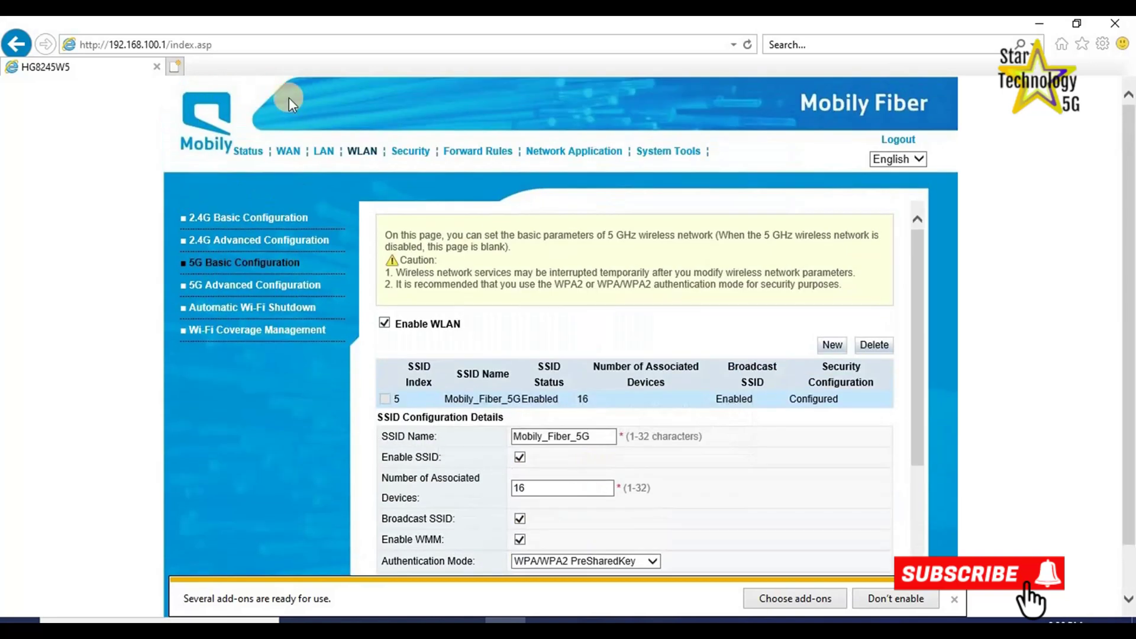
In LAN Host Configuration, change the secondary IP from 192.168.2.1 to 192.168.3.1 and apply.
click(323, 154)
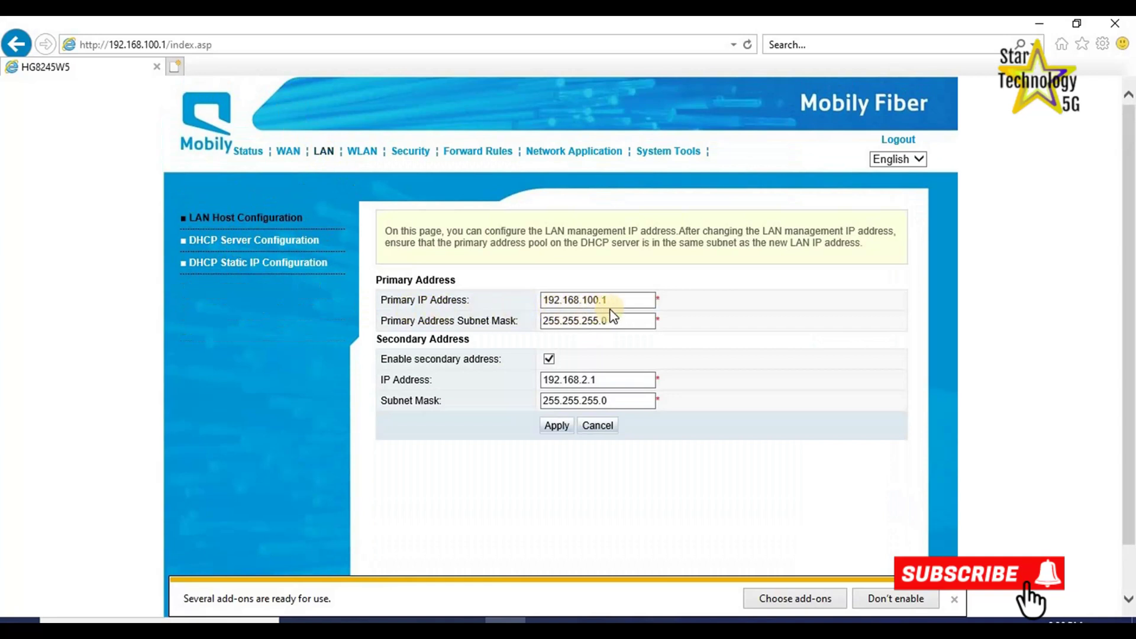
click(636, 304)
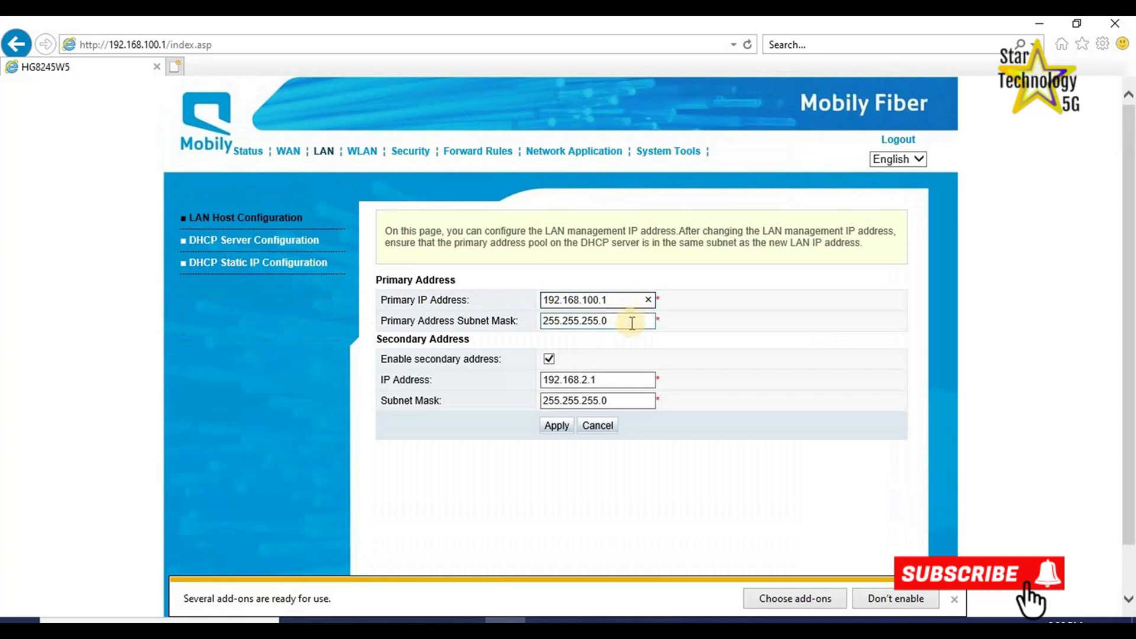
click(632, 322)
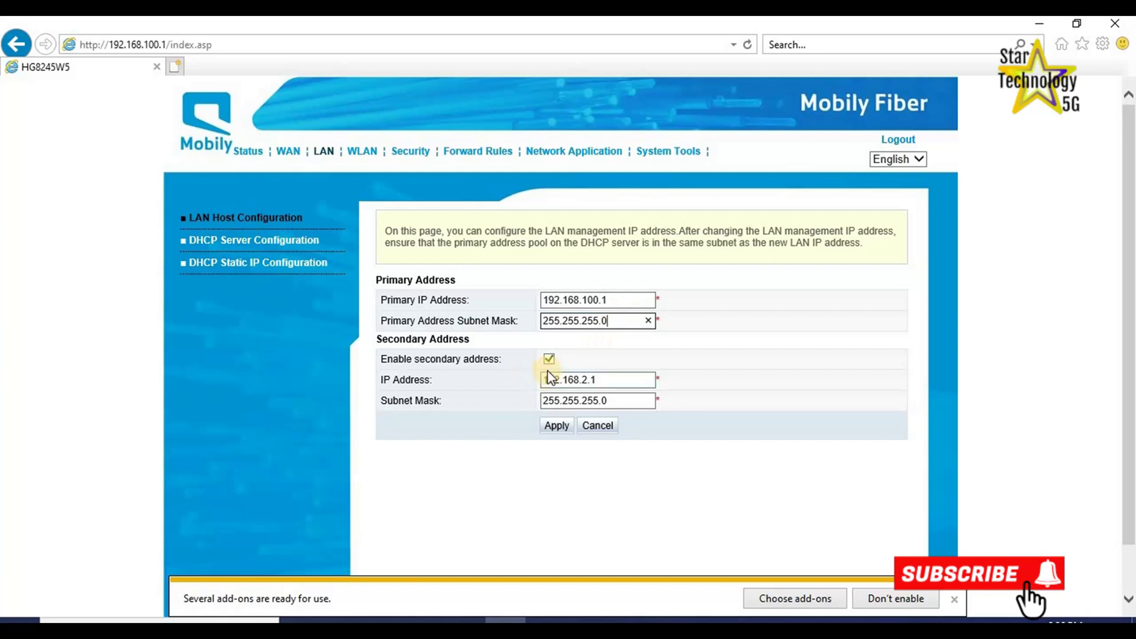
click(607, 381)
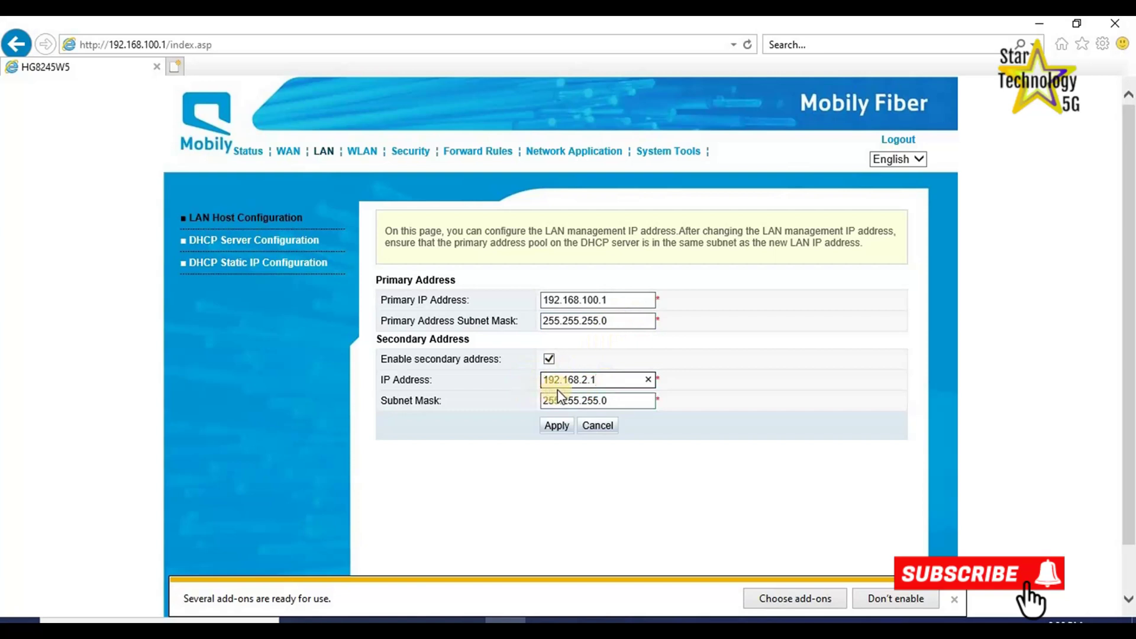
click(630, 400)
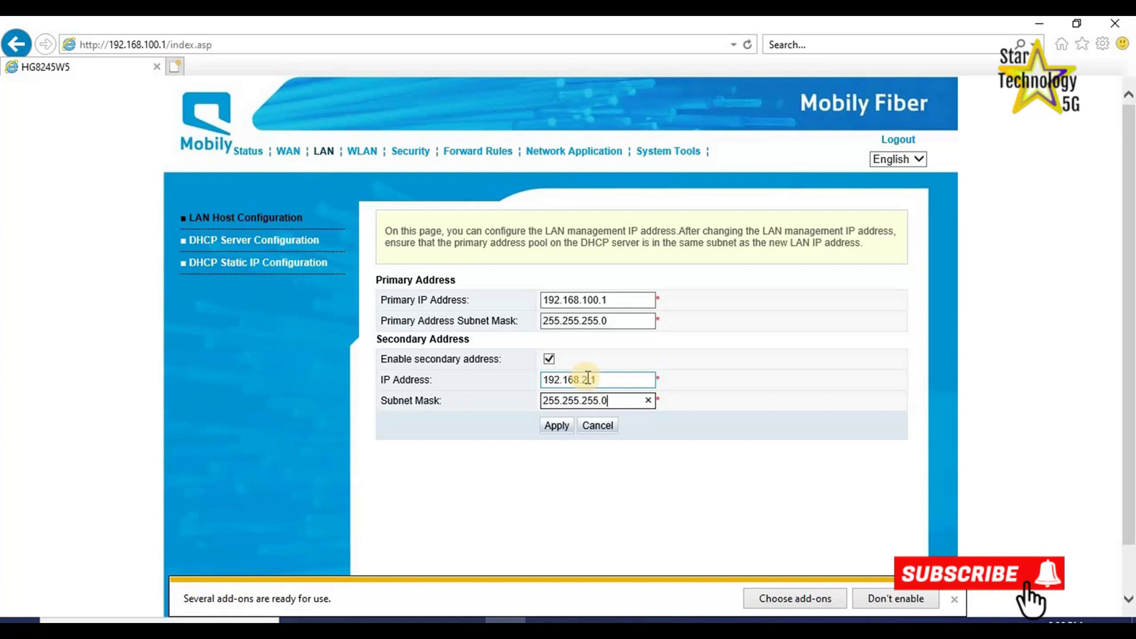
click(587, 380)
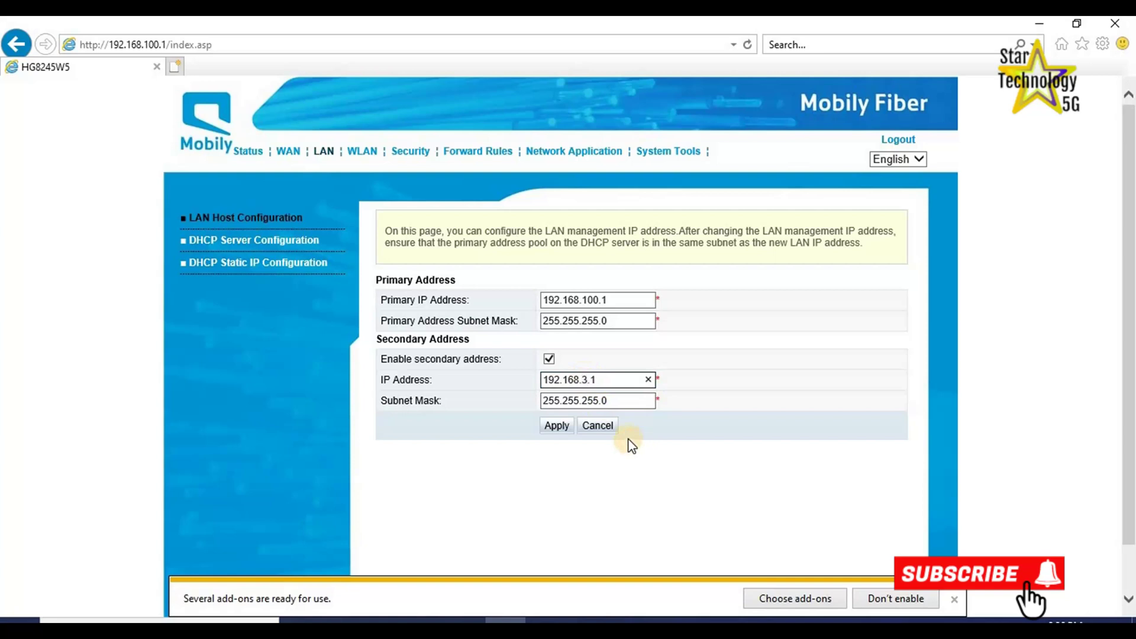
click(556, 426)
Open DHCP Server Configuration and keep the primary pool's lease time unit as days.
click(232, 243)
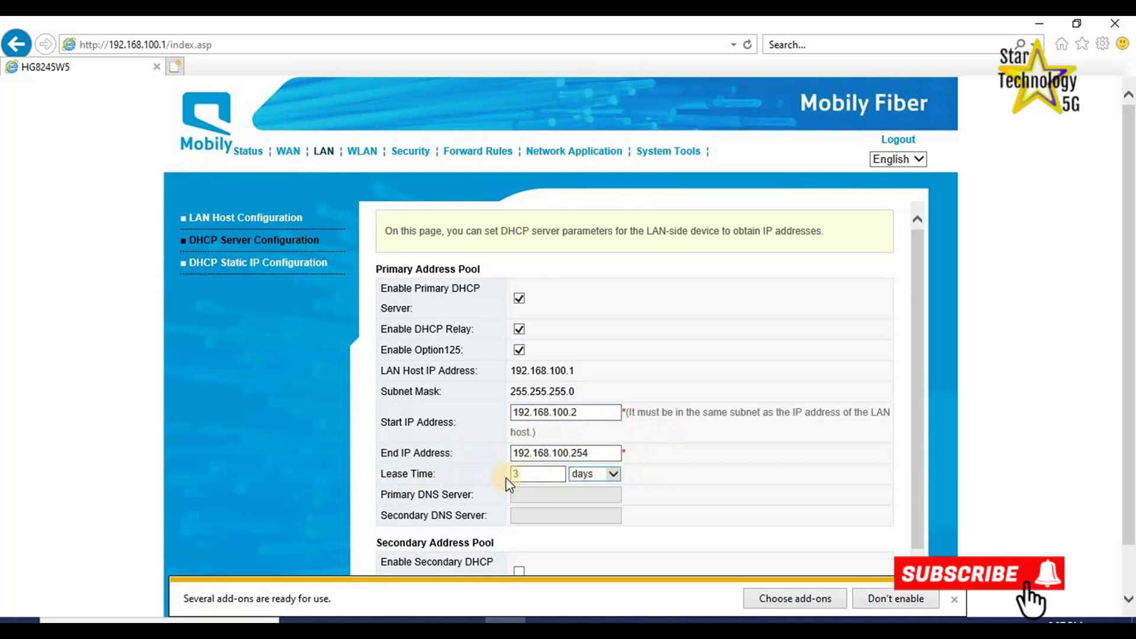
click(612, 477)
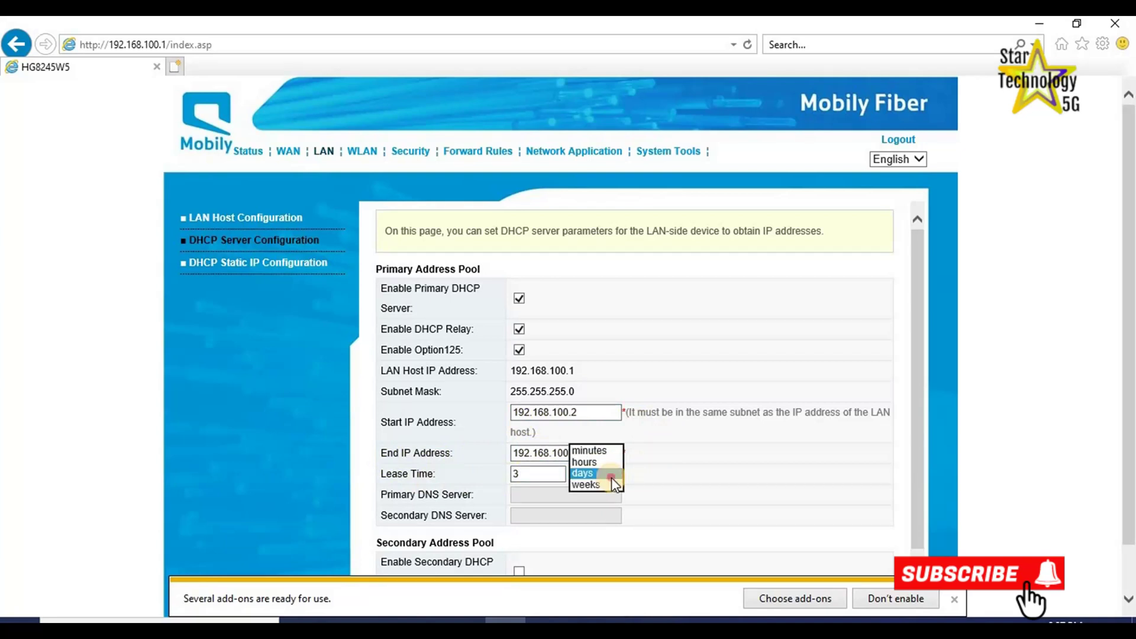
click(612, 476)
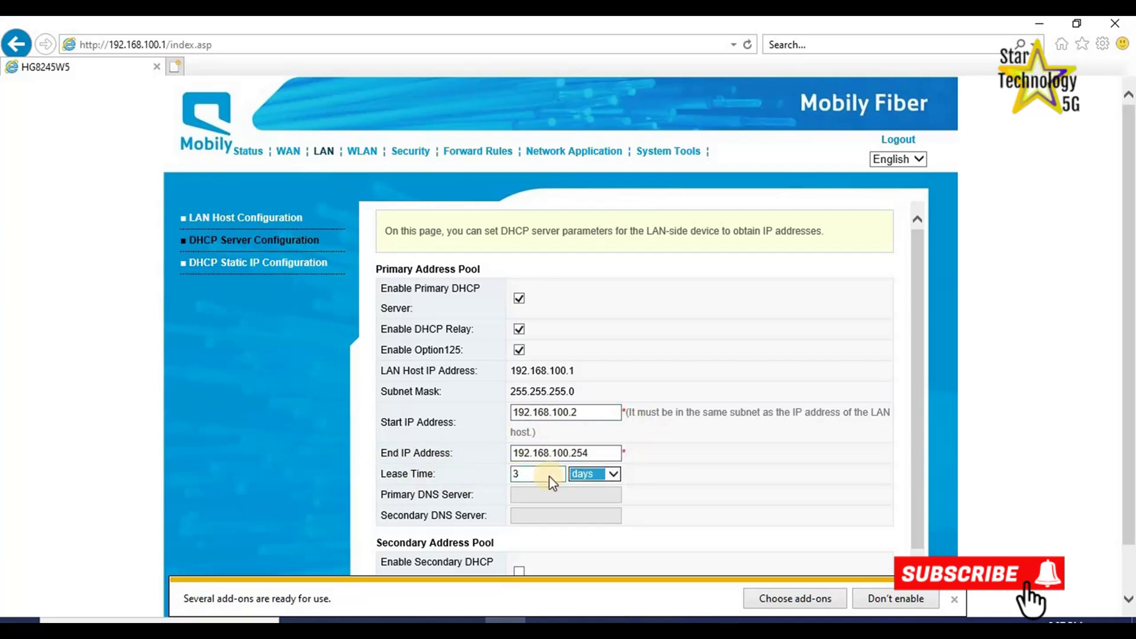
scroll(547, 476, down, 1)
scroll(544, 471, up, 1)
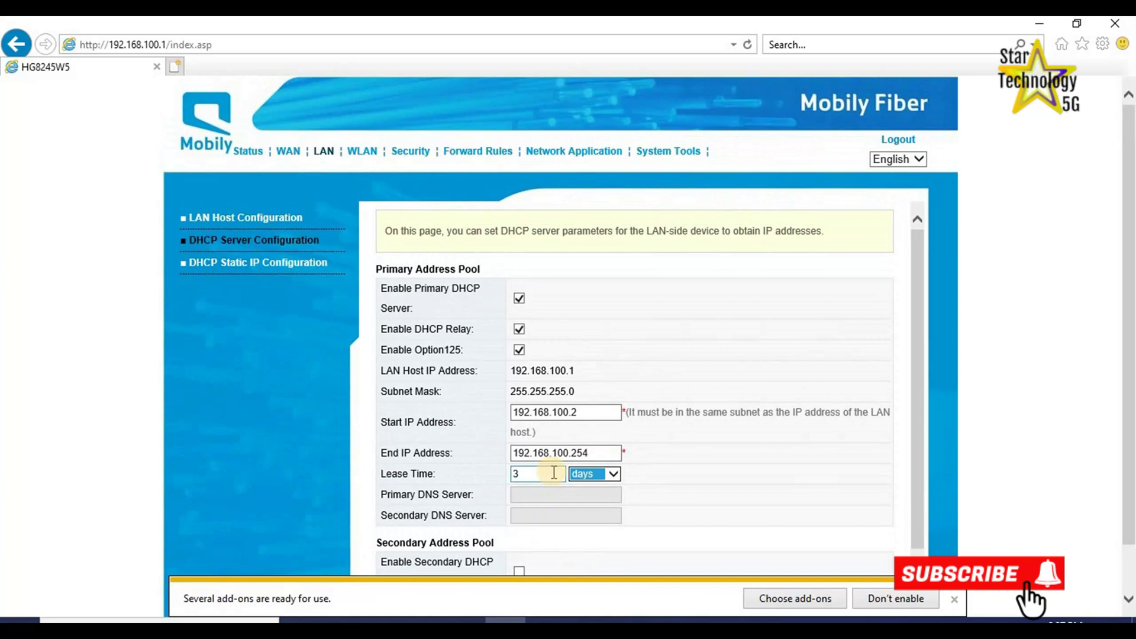
Review the WAN connections 1_INTERNET_R_VID_9 and 3_INTERNET_R_VID_200 (IPoE, VLAN 200).
click(288, 154)
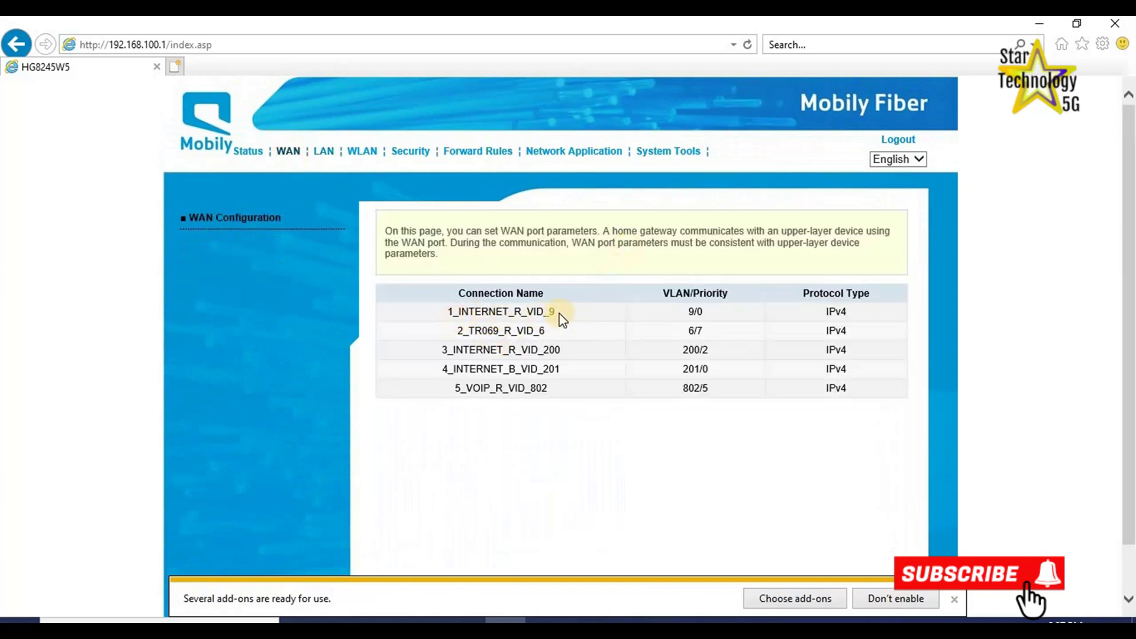
drag(556, 312, 523, 312)
scroll(597, 474, down, 3)
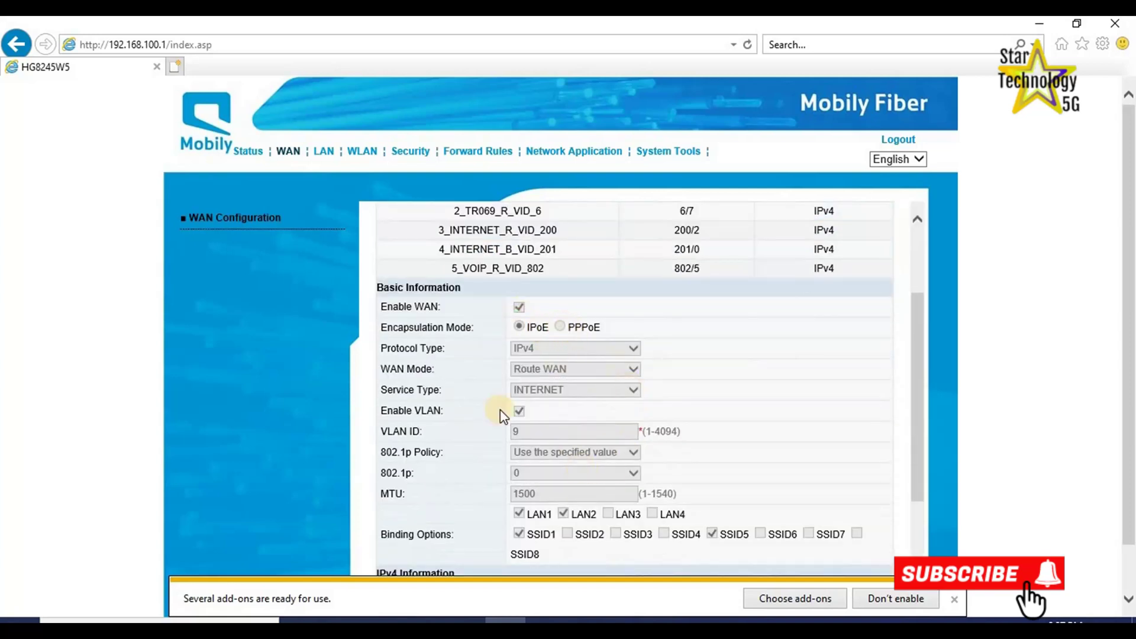
scroll(677, 375, down, 3)
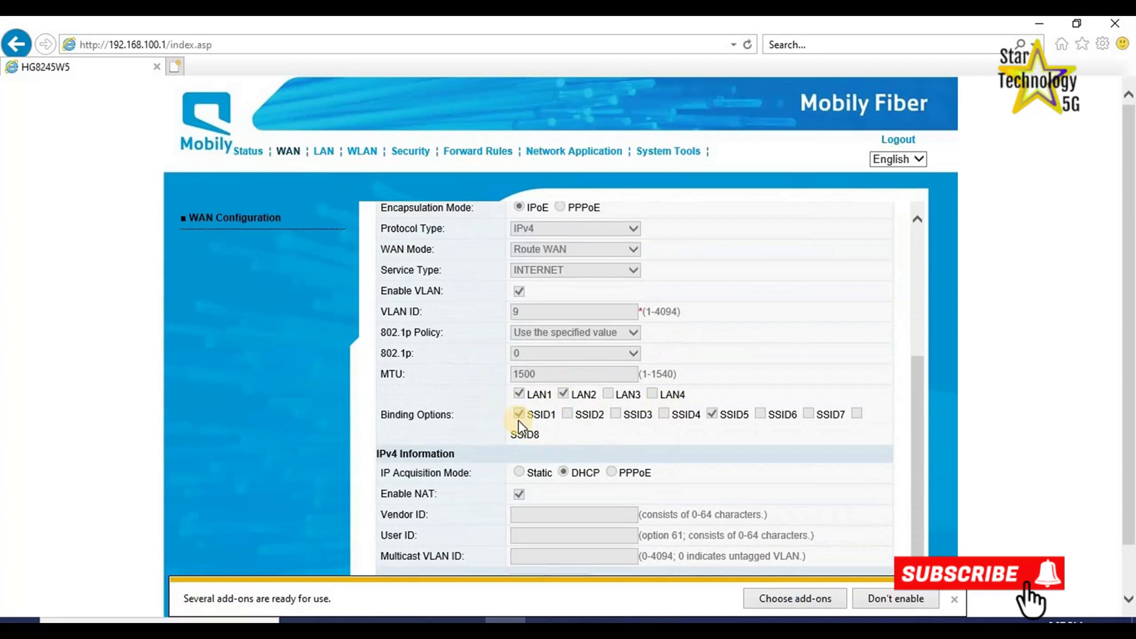
scroll(685, 470, down, 2)
scroll(811, 358, up, 8)
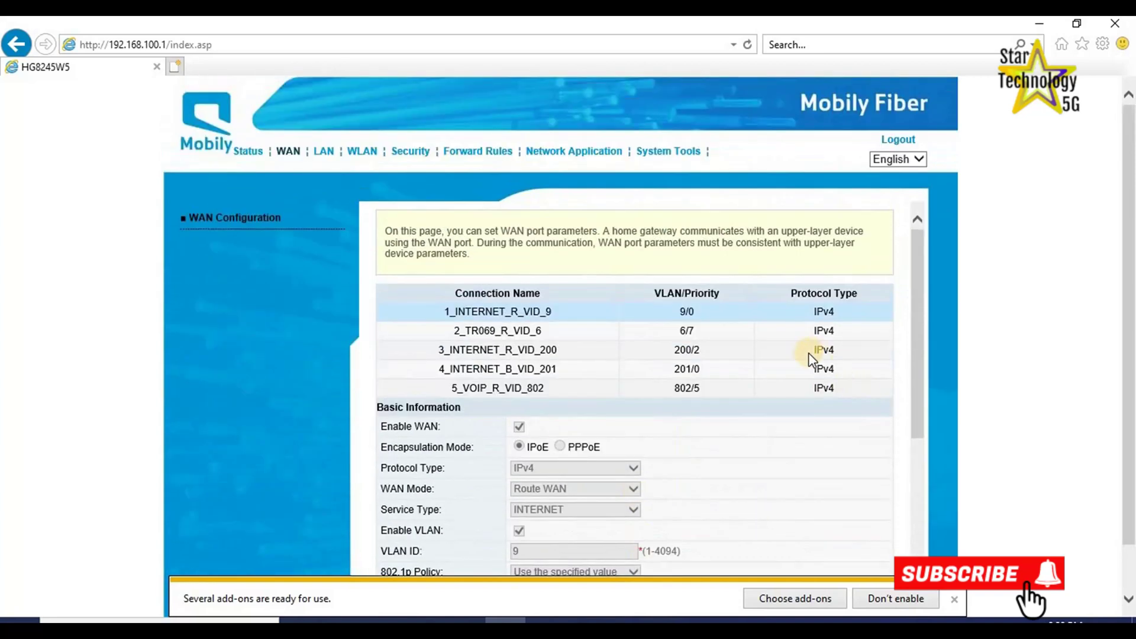
click(636, 350)
scroll(642, 364, down, 5)
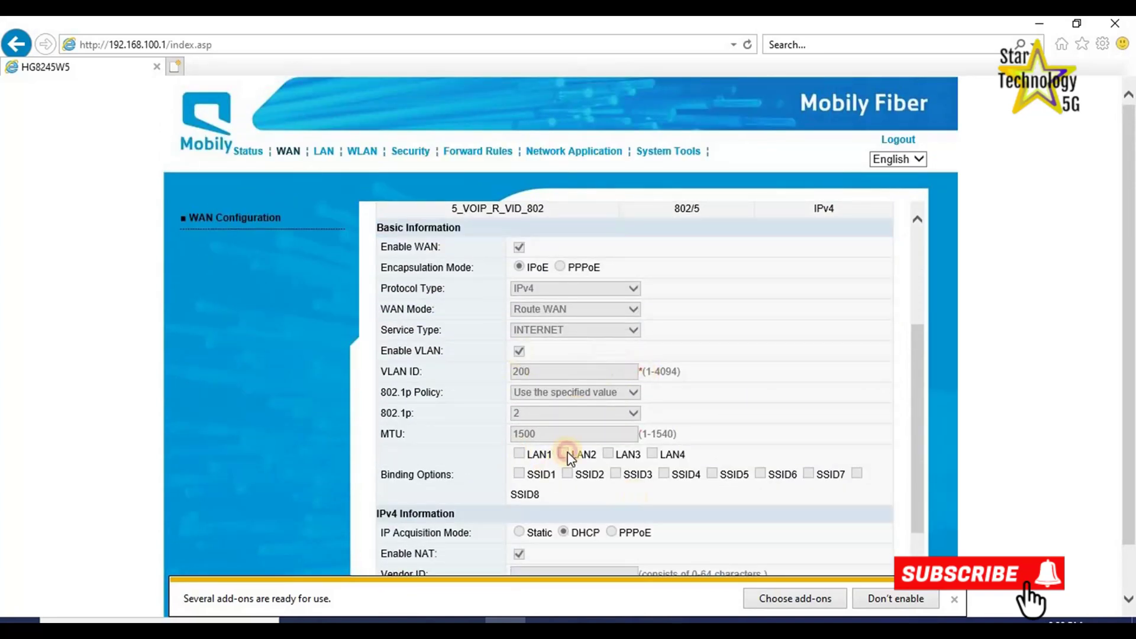
scroll(591, 461, up, 5)
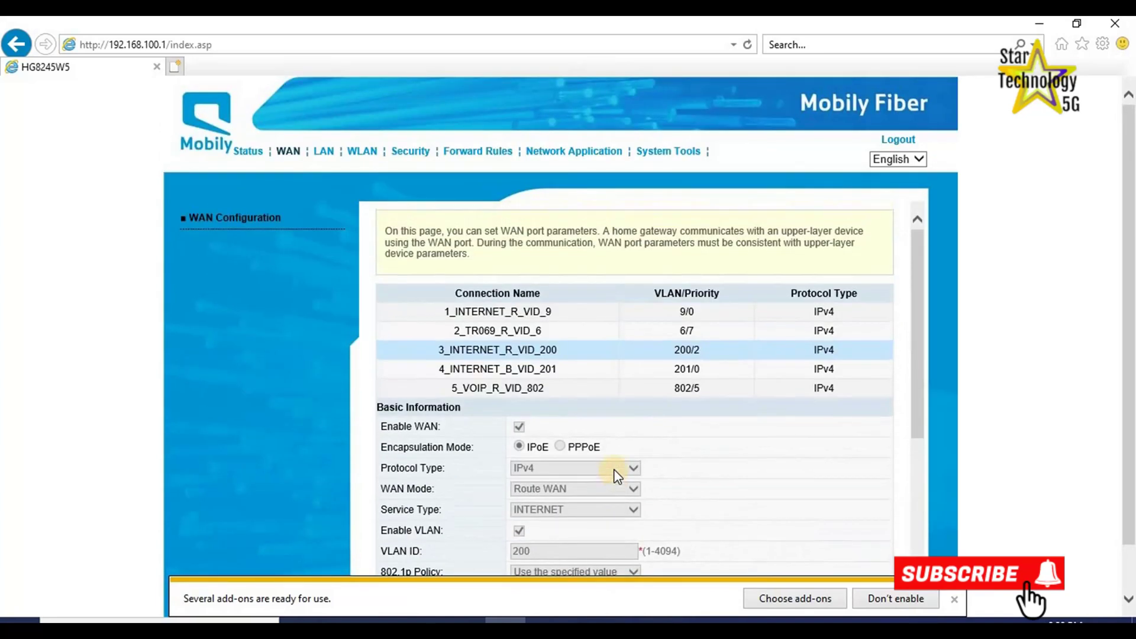
Check the Service Provisioning, User Device and Eth Port status pages in turn.
click(250, 152)
click(218, 421)
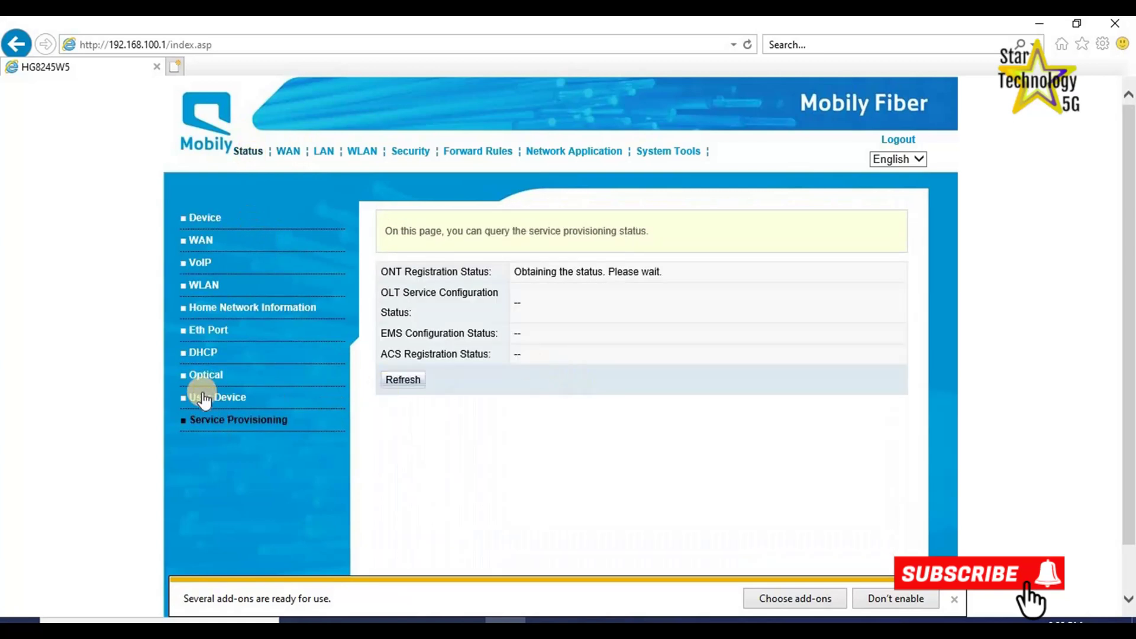
click(204, 397)
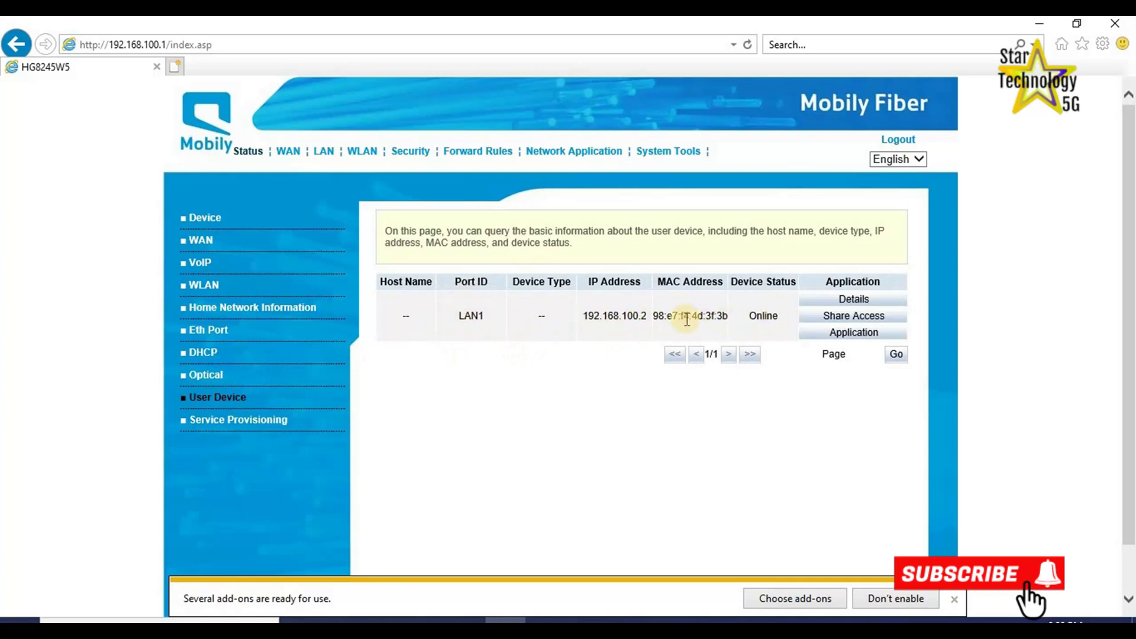
click(209, 335)
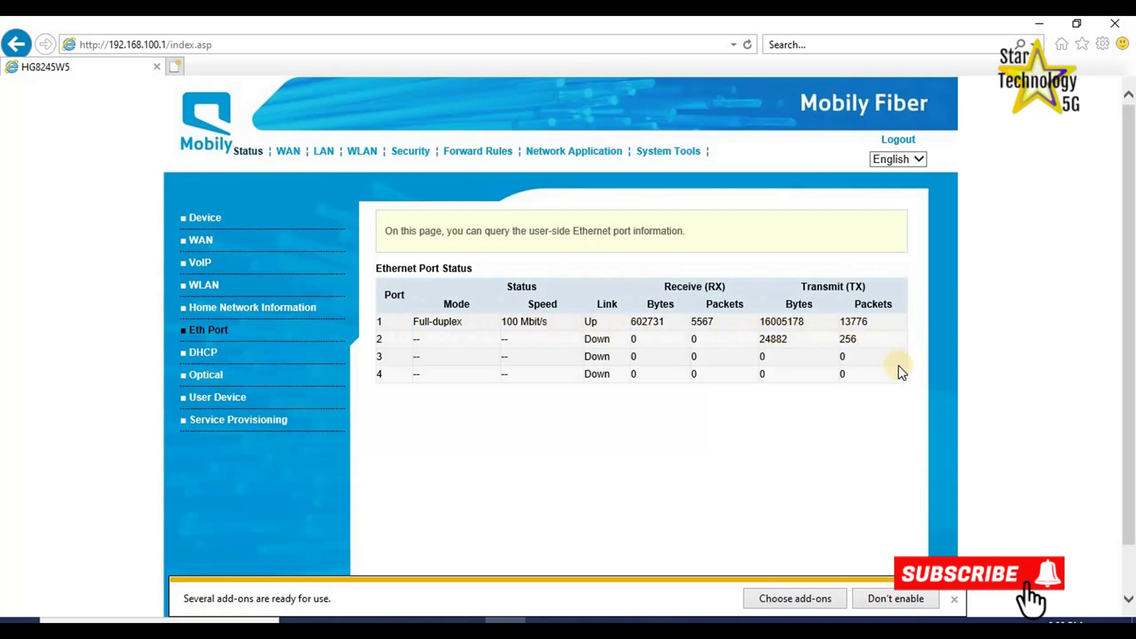
Trigger a router restart from System Tools > Restart and confirm it with OK.
click(668, 153)
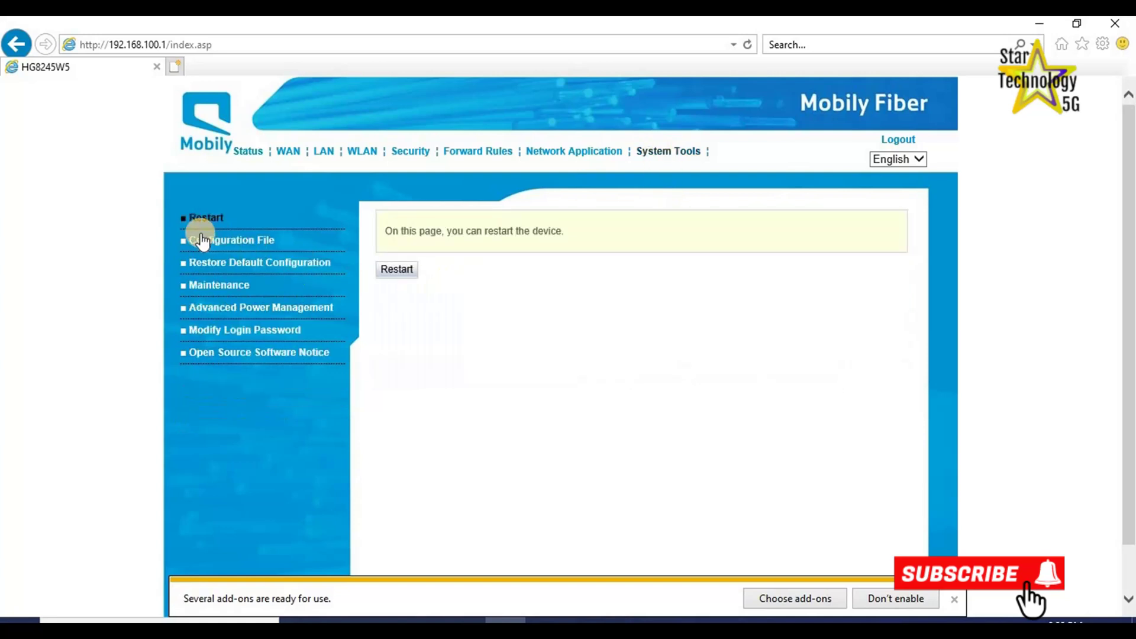
click(397, 269)
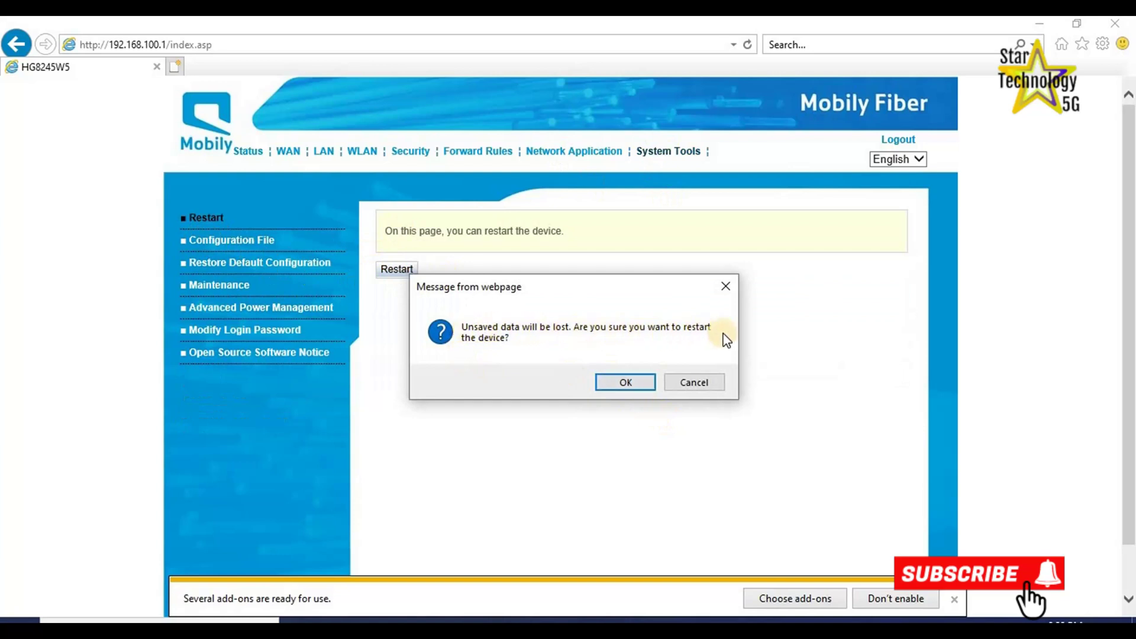
click(610, 382)
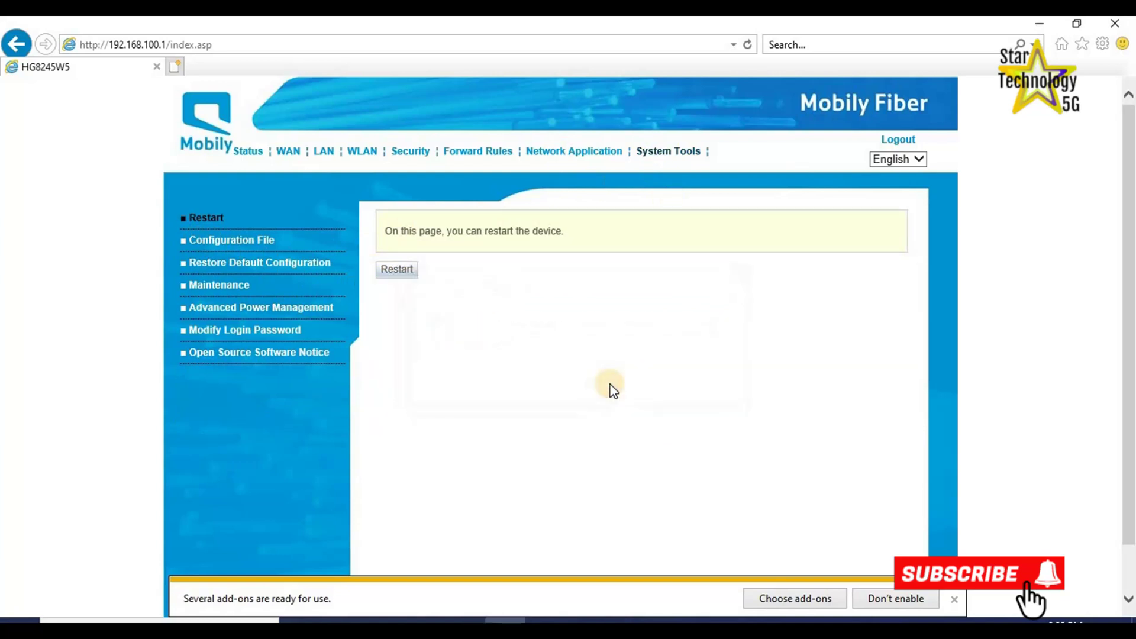